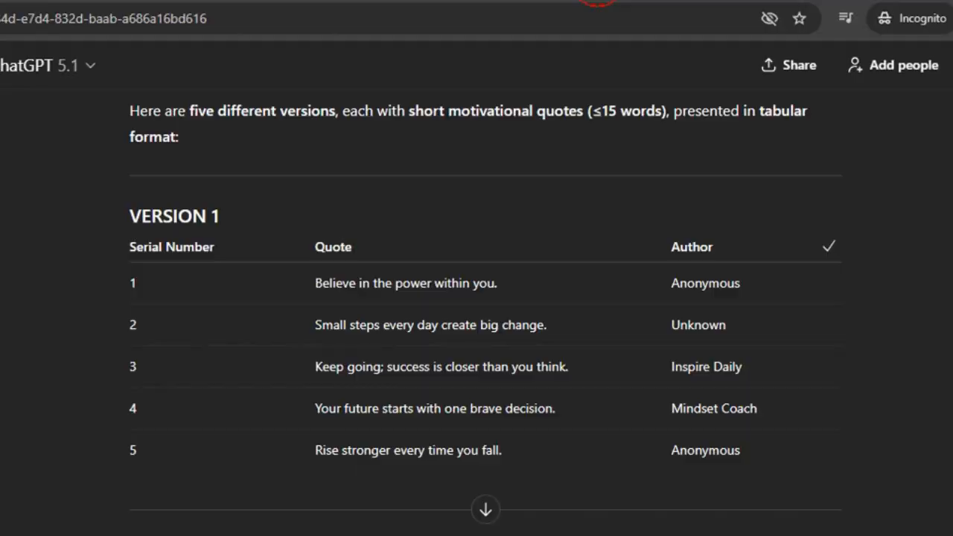
Step: Scroll up to the earlier ChatGPT prompt asking for five motivational quotes in table format
{"action": "scroll", "coordinate": [443, 246], "scroll_direction": "up", "scroll_amount": 3}
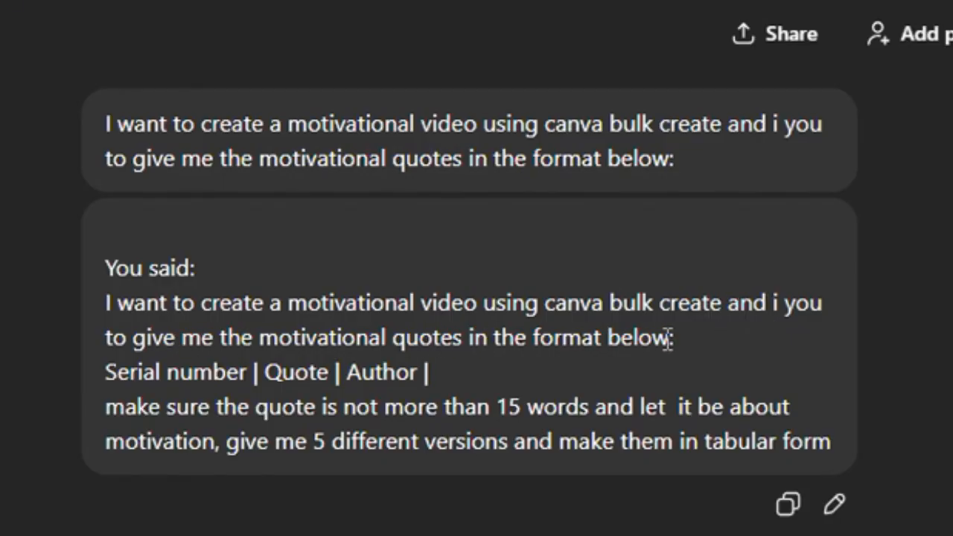
{"action": "left_click_drag", "start_coordinate": [109, 372], "coordinate": [426, 366]}
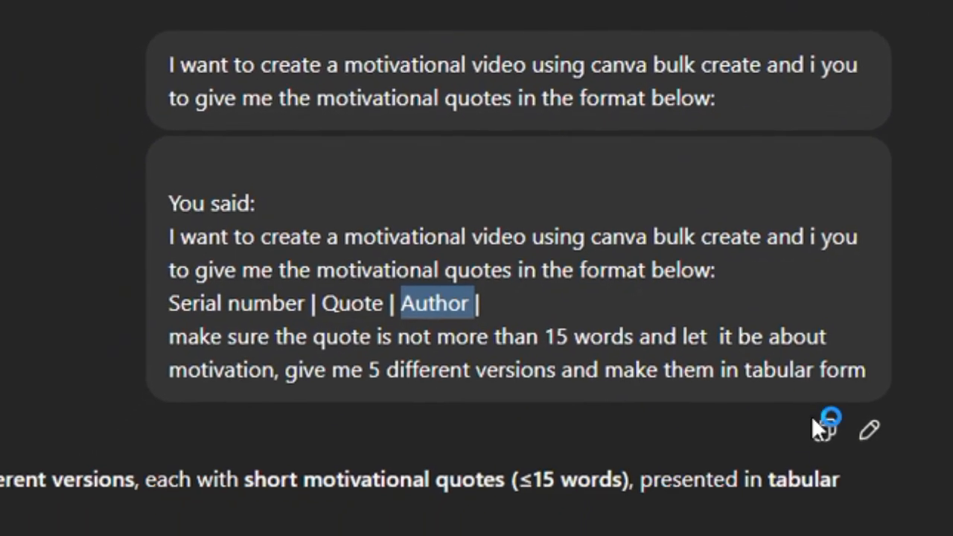
{"action": "scroll", "coordinate": [727, 254], "scroll_direction": "down", "scroll_amount": 2}
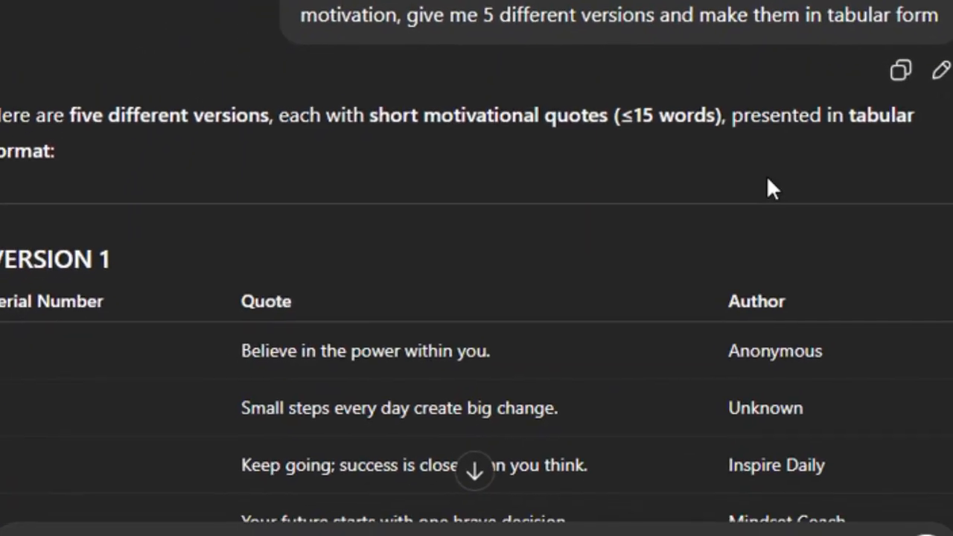
{"action": "scroll", "coordinate": [369, 234], "scroll_direction": "down", "scroll_amount": 2}
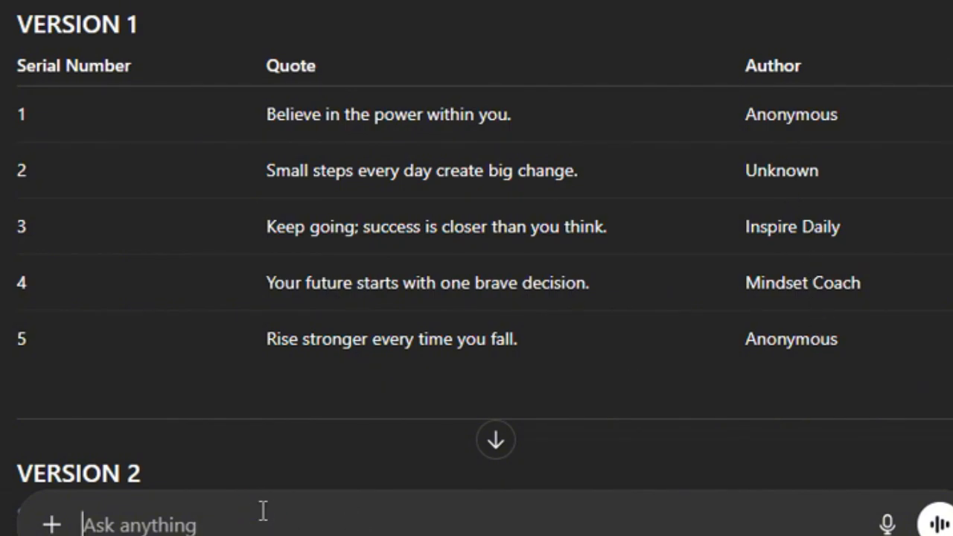
{"action": "scroll", "coordinate": [251, 302], "scroll_direction": "down", "scroll_amount": 6}
{"action": "scroll", "coordinate": [226, 139], "scroll_direction": "up", "scroll_amount": 3}
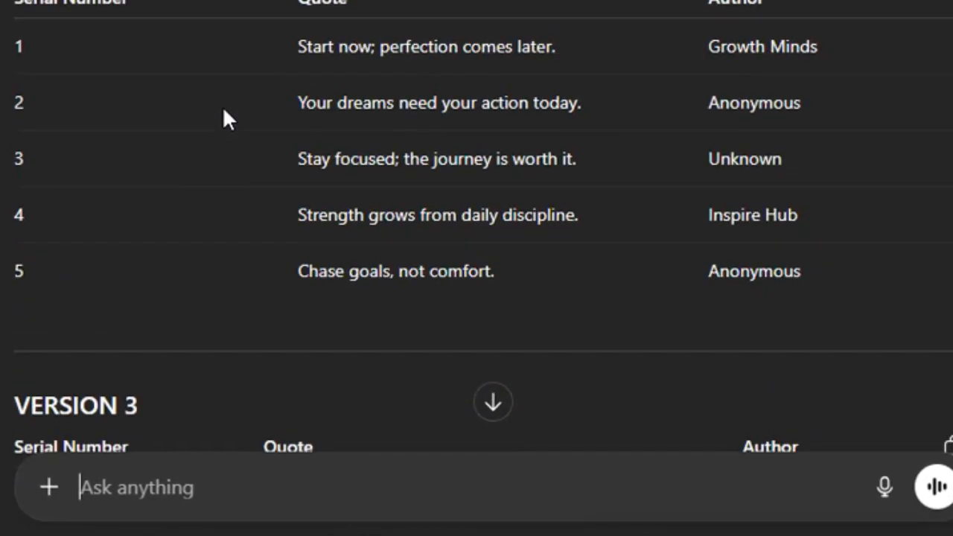
{"action": "scroll", "coordinate": [223, 106], "scroll_direction": "down", "scroll_amount": 7}
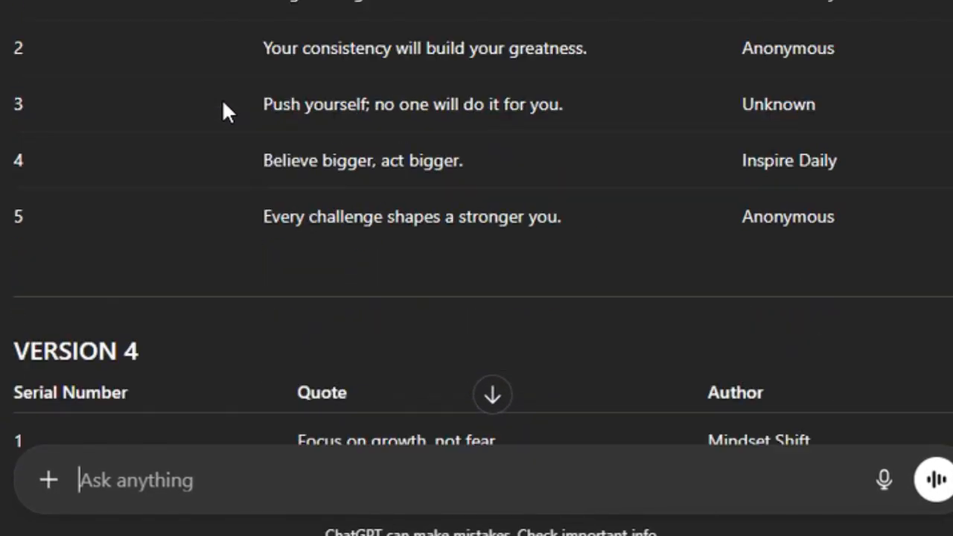
{"action": "scroll", "coordinate": [223, 108], "scroll_direction": "down", "scroll_amount": 12}
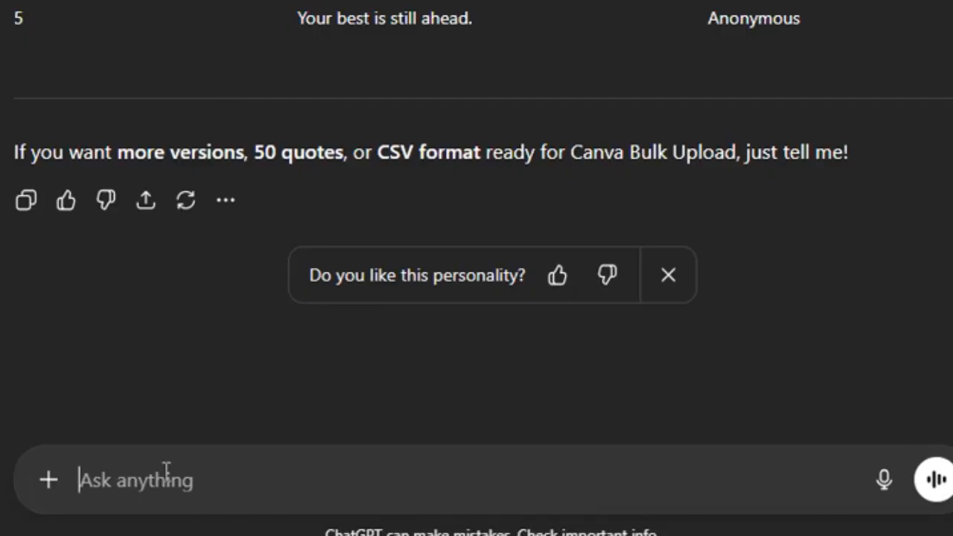
Step: Ask ChatGPT for 20 motivational quotes as a Serial Number | Quote | Author table, then copy it
{"action": "left_click", "coordinate": [166, 469]}
{"action": "type", "text": "can you give me 20 quotes"}
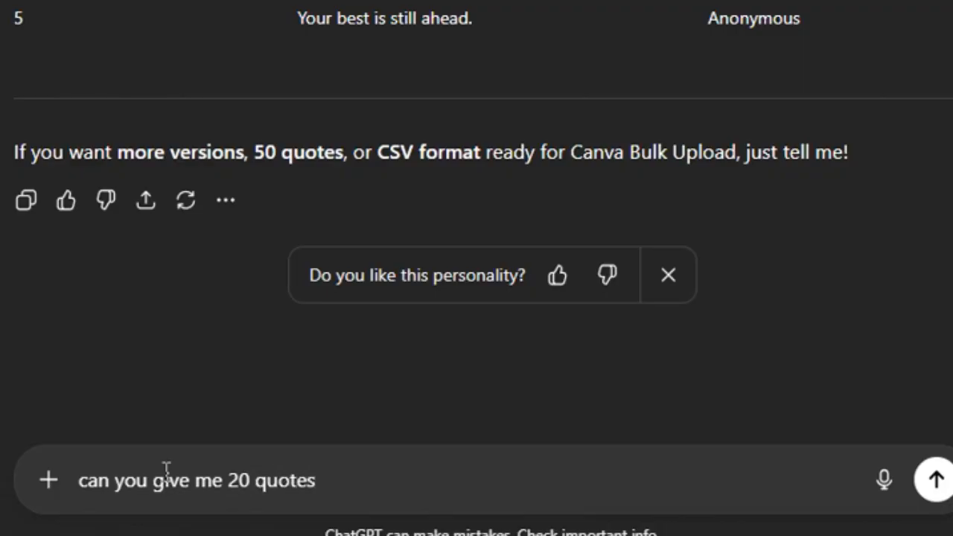
{"action": "key", "text": "Return"}
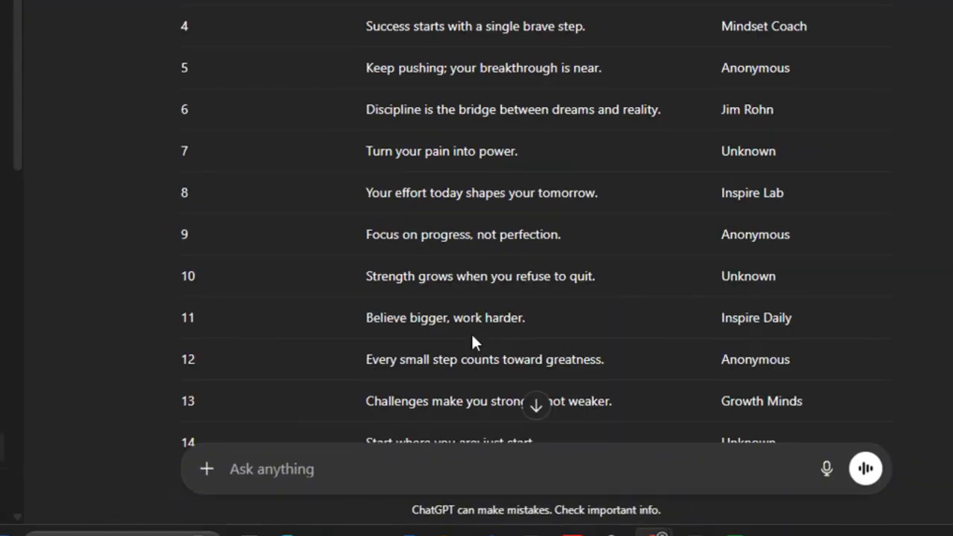
{"action": "scroll", "coordinate": [475, 341], "scroll_direction": "down", "scroll_amount": 5}
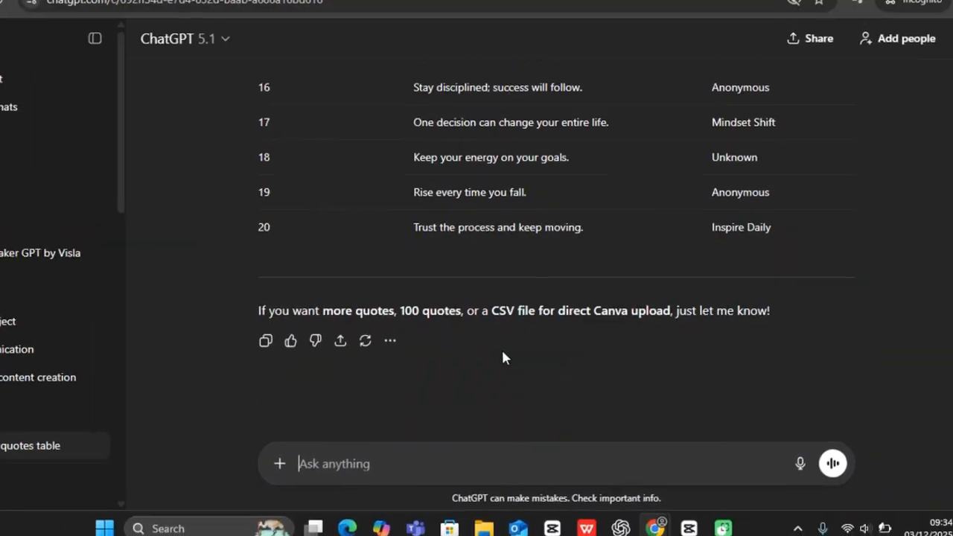
{"action": "scroll", "coordinate": [502, 358], "scroll_direction": "up", "scroll_amount": 8}
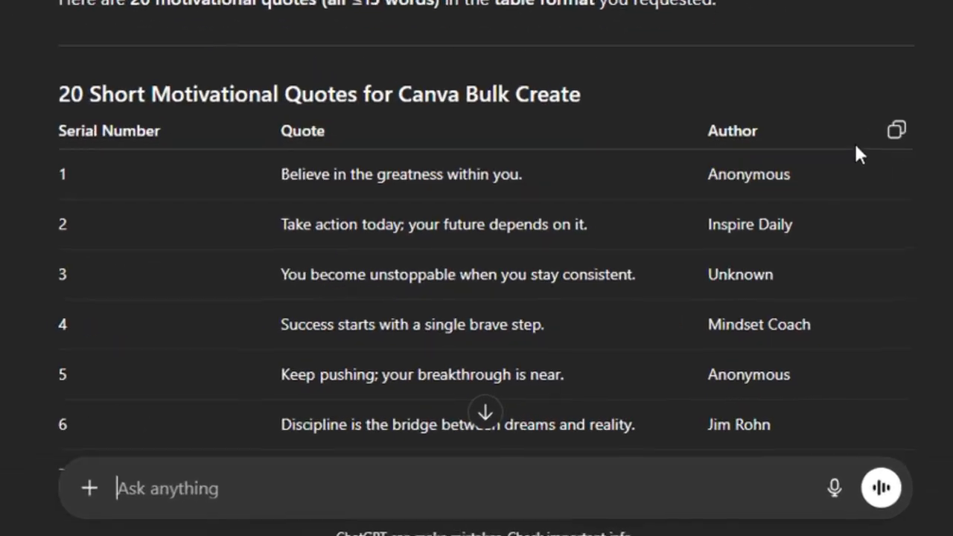
{"action": "left_click", "coordinate": [905, 117]}
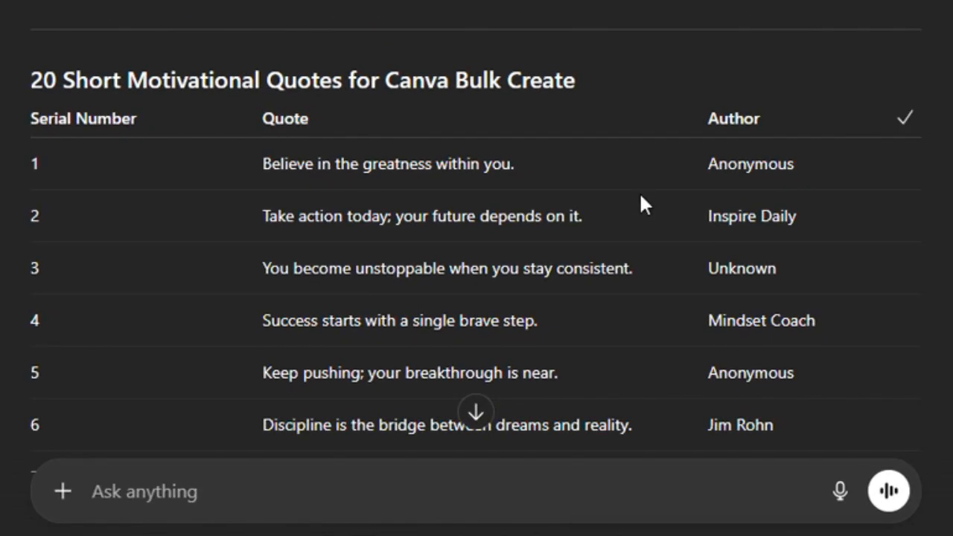
{"action": "scroll", "coordinate": [639, 191], "scroll_direction": "down", "scroll_amount": 10}
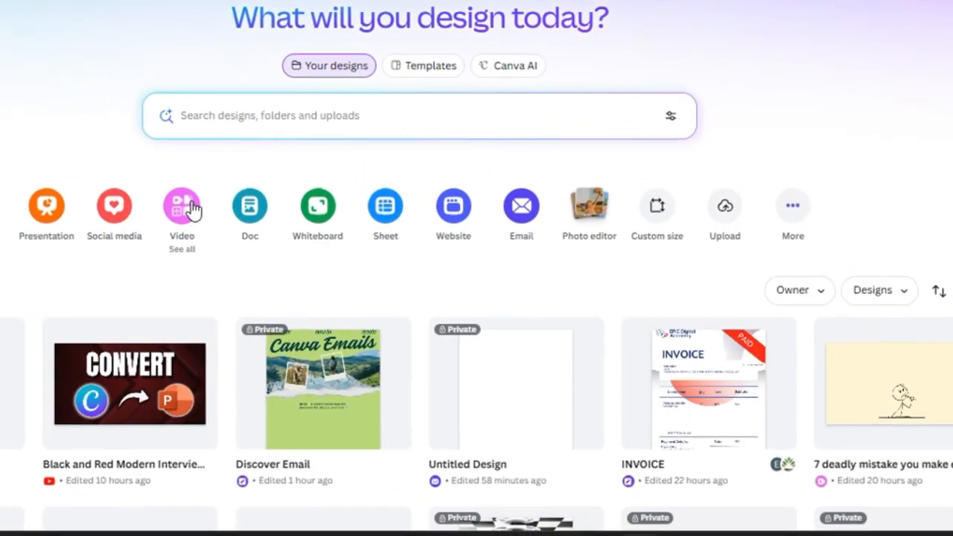
Step: Create a new Video (Landscape) 1920 × 1080 design and close the Design panel
{"action": "left_click", "coordinate": [187, 208]}
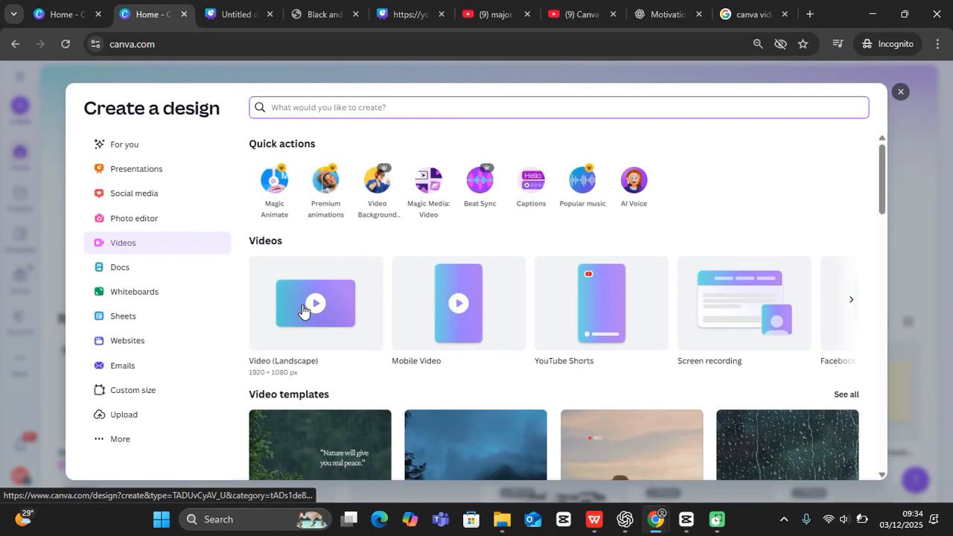
{"action": "left_click", "coordinate": [311, 307]}
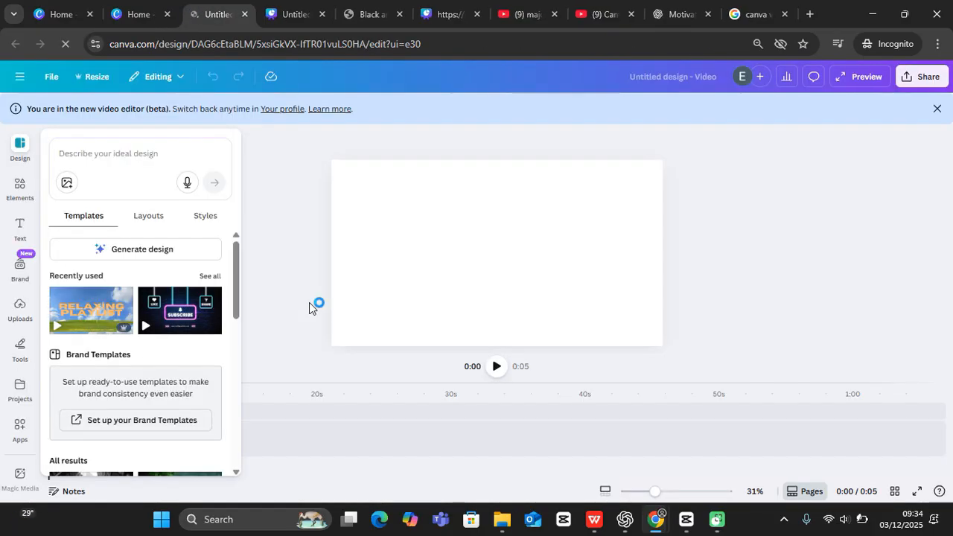
{"action": "left_click", "coordinate": [300, 230]}
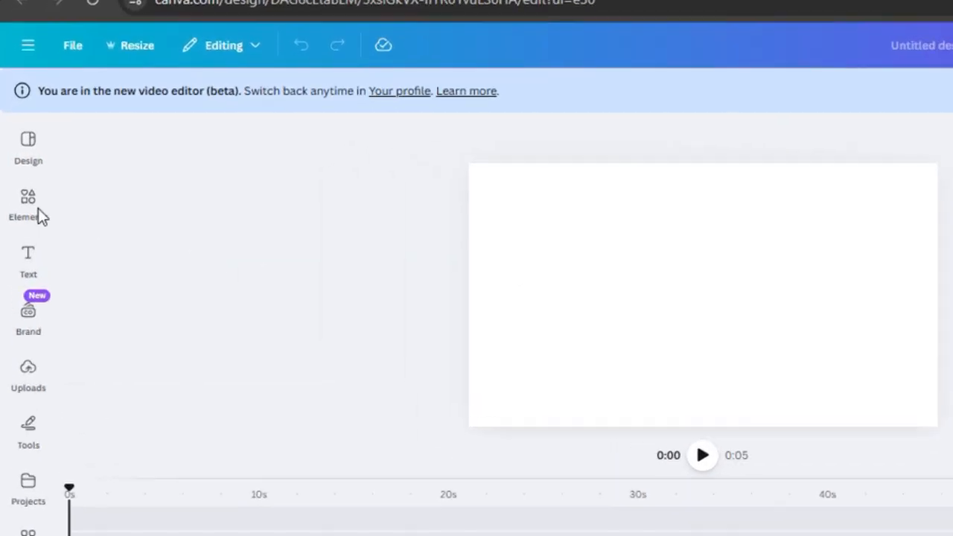
Step: Add a heading with the placeholder text 'quote', enlarge it and centre it on the page
{"action": "left_click", "coordinate": [21, 227]}
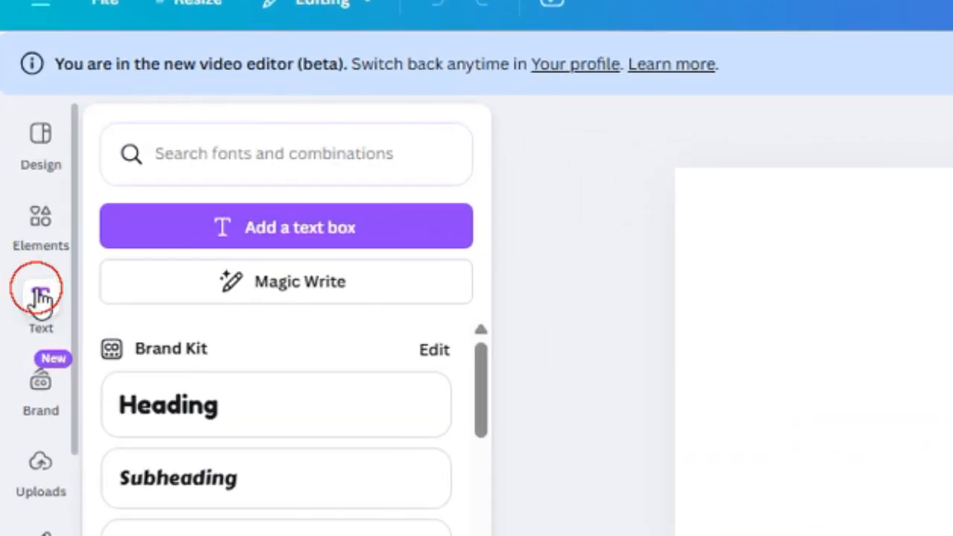
{"action": "left_click", "coordinate": [203, 392]}
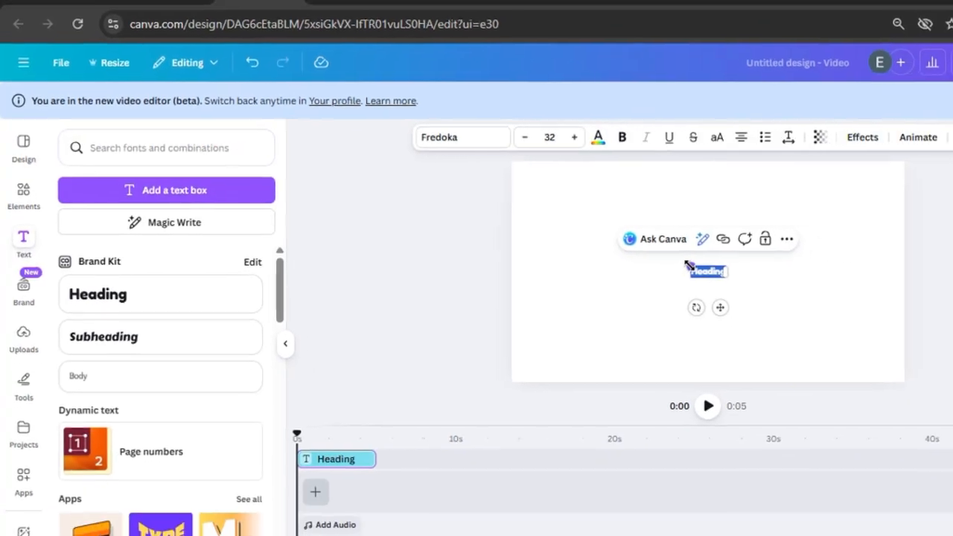
{"action": "left_click_drag", "start_coordinate": [907, 302], "coordinate": [789, 235]}
{"action": "left_click_drag", "start_coordinate": [507, 205], "coordinate": [494, 198]}
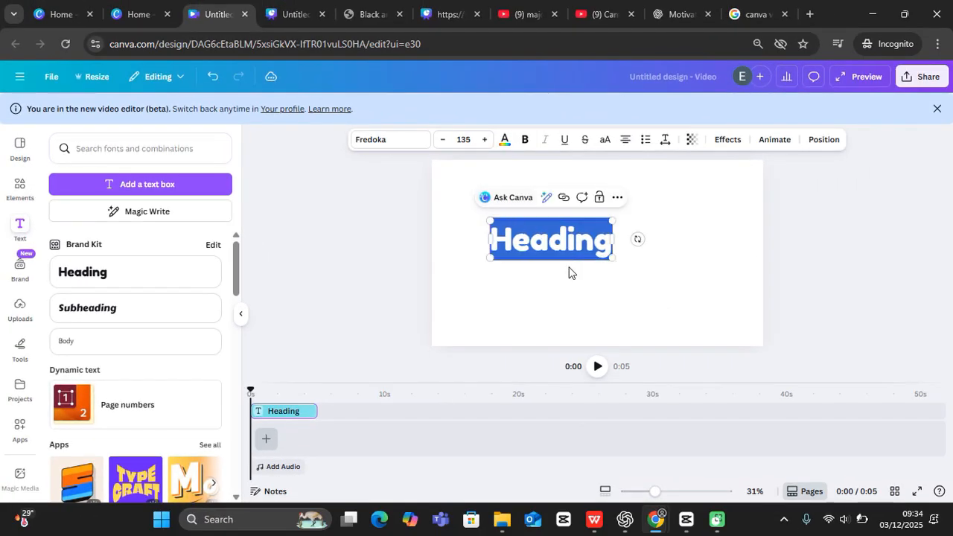
{"action": "type", "text": "quote"}
{"action": "left_click", "coordinate": [590, 261]}
{"action": "left_click_drag", "start_coordinate": [557, 243], "coordinate": [601, 241]}
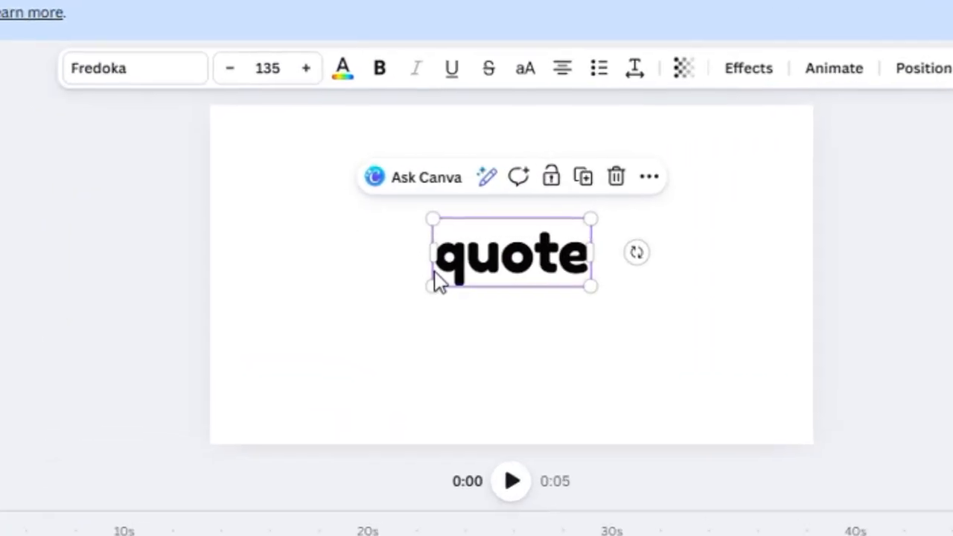
Step: Place a copy of the text at the top-left and change it to '1'
{"action": "left_click_drag", "start_coordinate": [442, 291], "coordinate": [189, 149]}
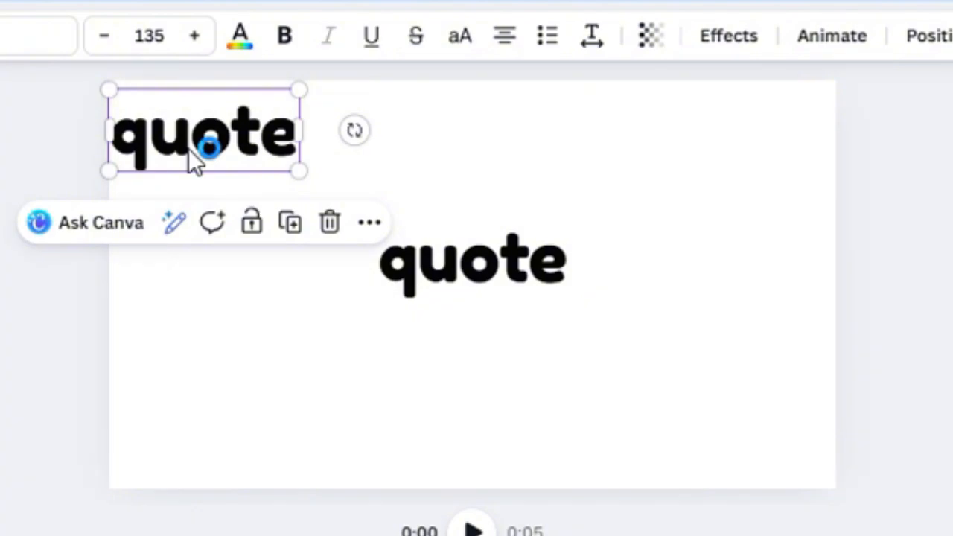
{"action": "double_click", "coordinate": [189, 149]}
{"action": "type", "text": "1"}
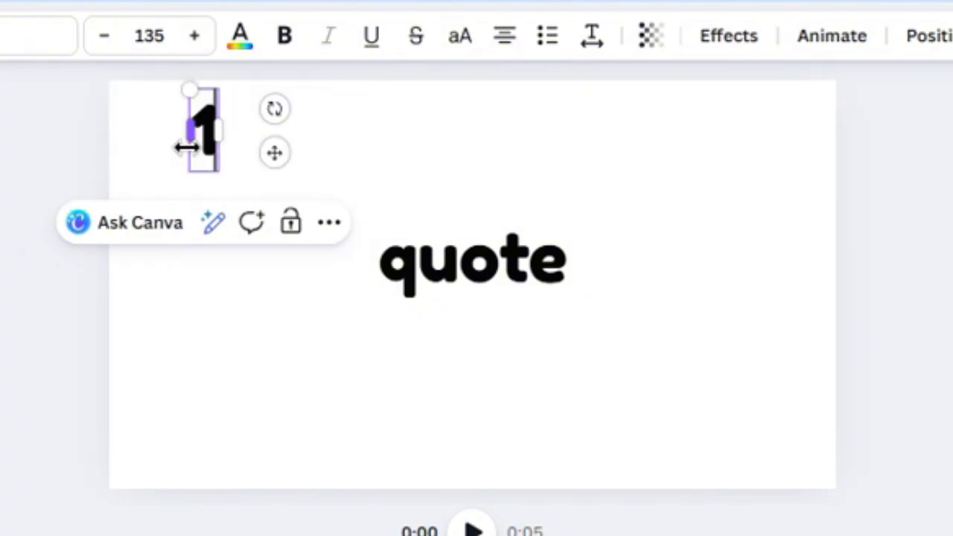
{"action": "left_click", "coordinate": [393, 144]}
{"action": "left_click", "coordinate": [201, 120]}
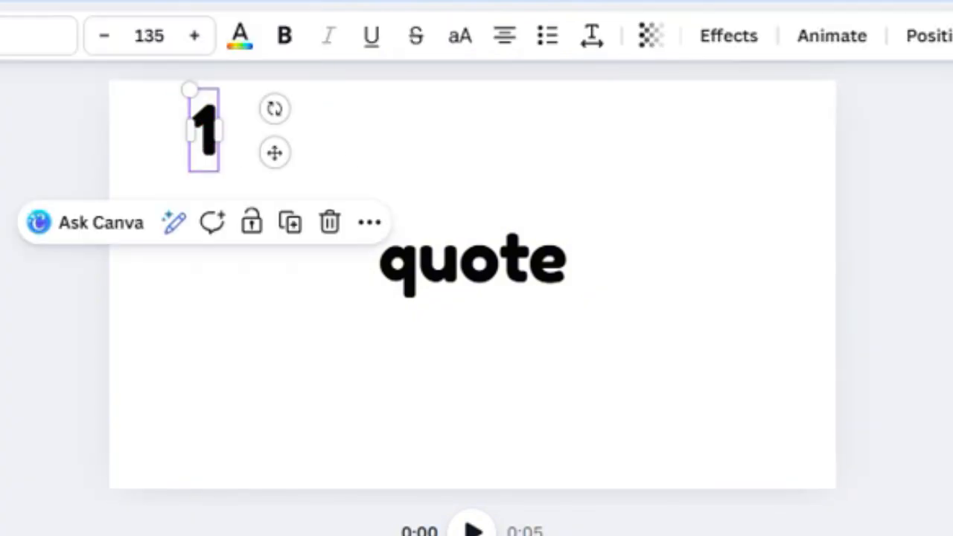
Step: Duplicate the quote text to the lower right, retype it as 'Author' and shrink it
{"action": "left_click", "coordinate": [433, 249]}
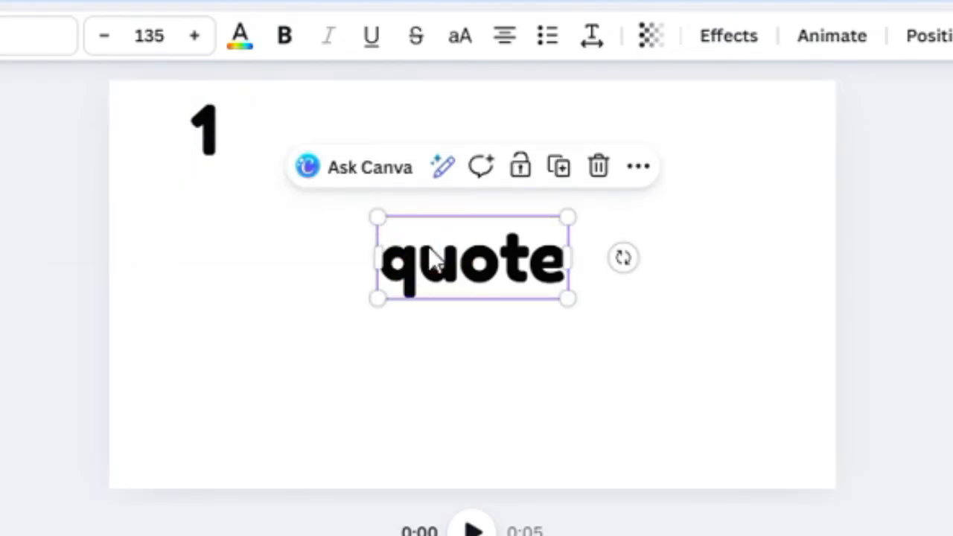
{"action": "key", "text": "ctrl+d"}
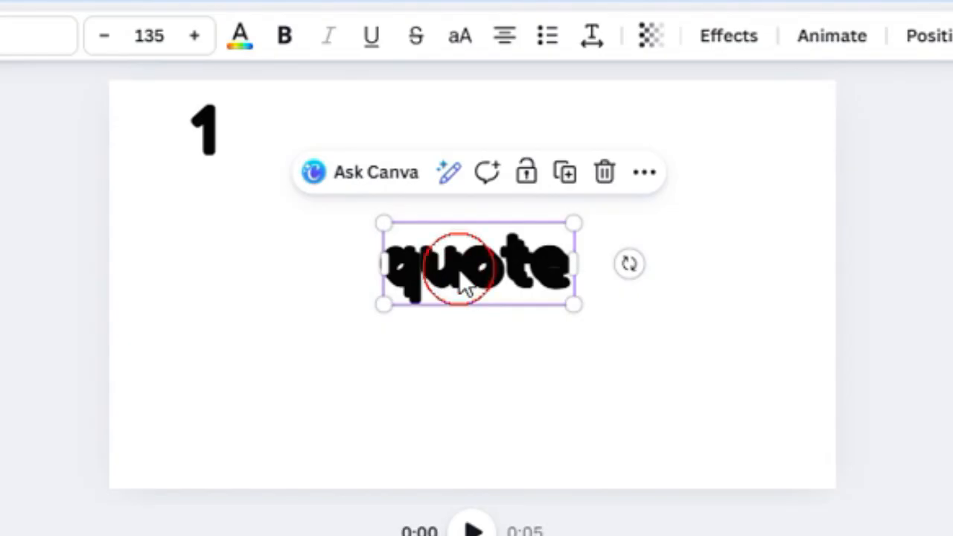
{"action": "left_click_drag", "start_coordinate": [459, 269], "coordinate": [611, 404]}
{"action": "double_click", "coordinate": [611, 404]}
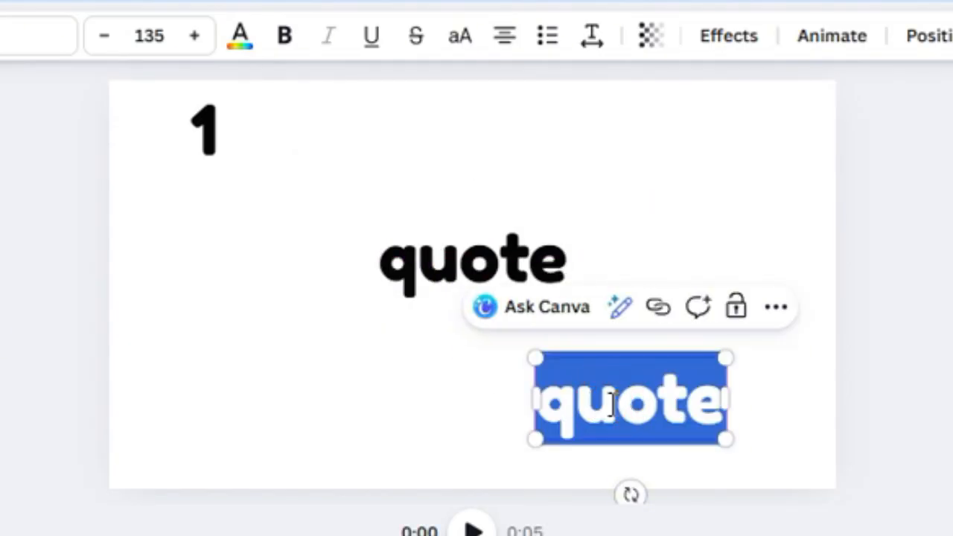
{"action": "type", "text": "Author"}
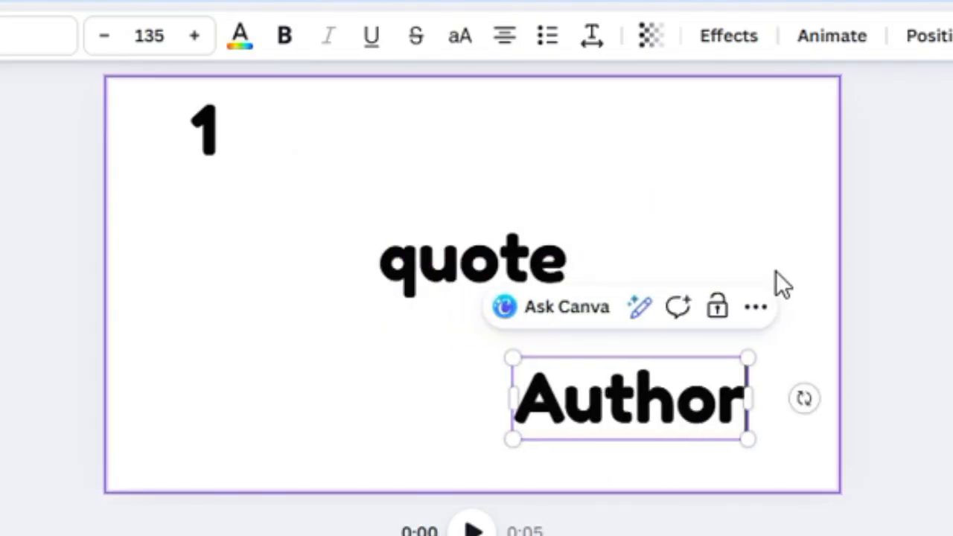
{"action": "left_click_drag", "start_coordinate": [511, 358], "coordinate": [630, 404]}
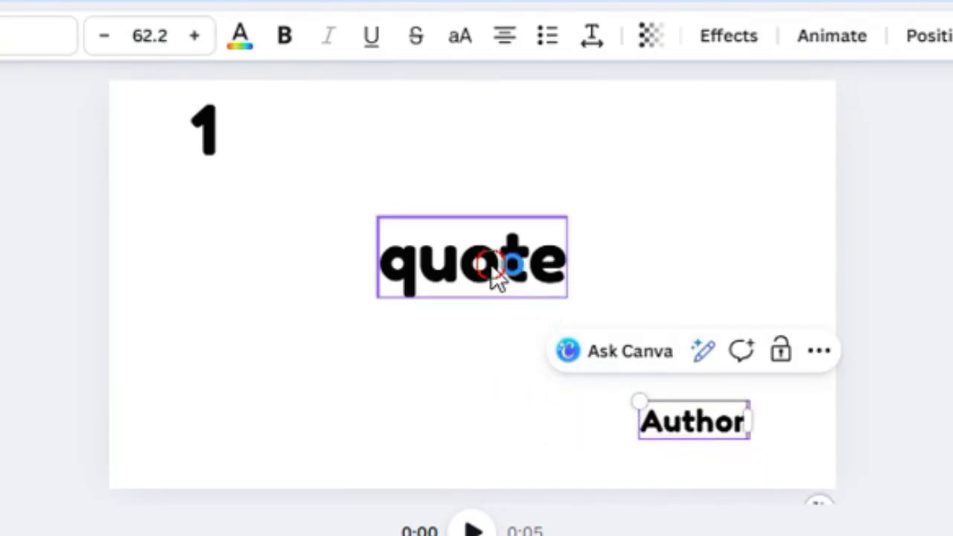
Step: Enlarge and reposition the quote text, and move the 1 toward the top-left corner
{"action": "left_click", "coordinate": [507, 270]}
{"action": "left_click_drag", "start_coordinate": [570, 213], "coordinate": [649, 183]}
{"action": "left_click_drag", "start_coordinate": [522, 251], "coordinate": [469, 259]}
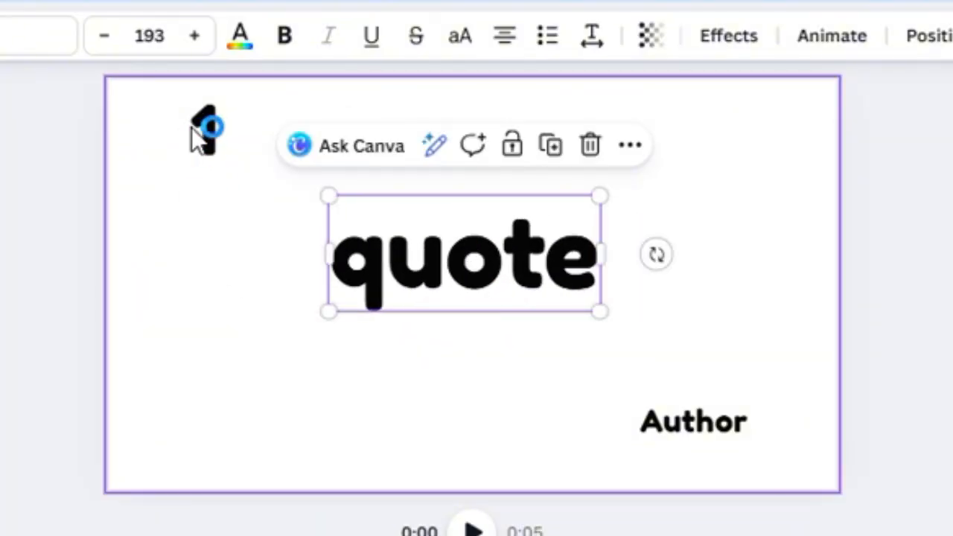
{"action": "left_click", "coordinate": [211, 141]}
{"action": "left_click_drag", "start_coordinate": [212, 141], "coordinate": [173, 147]}
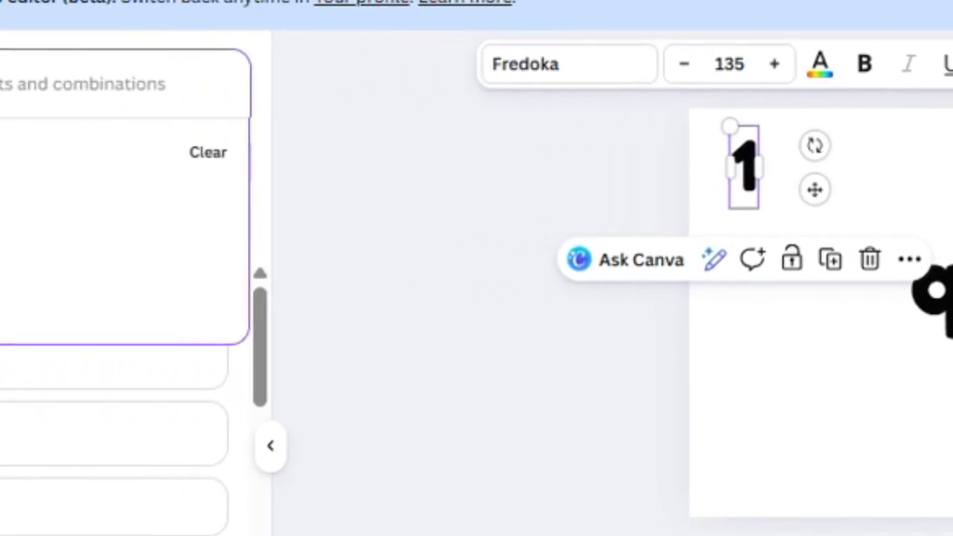
Step: Add a black circle from Elements, size it 233×233 and place it beside the 1
{"action": "left_click", "coordinate": [44, 178]}
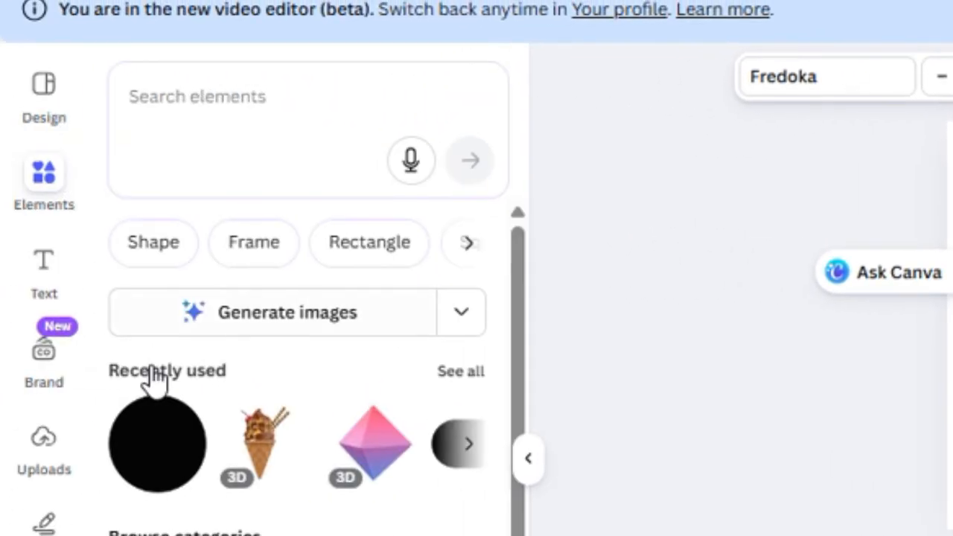
{"action": "left_click", "coordinate": [160, 431]}
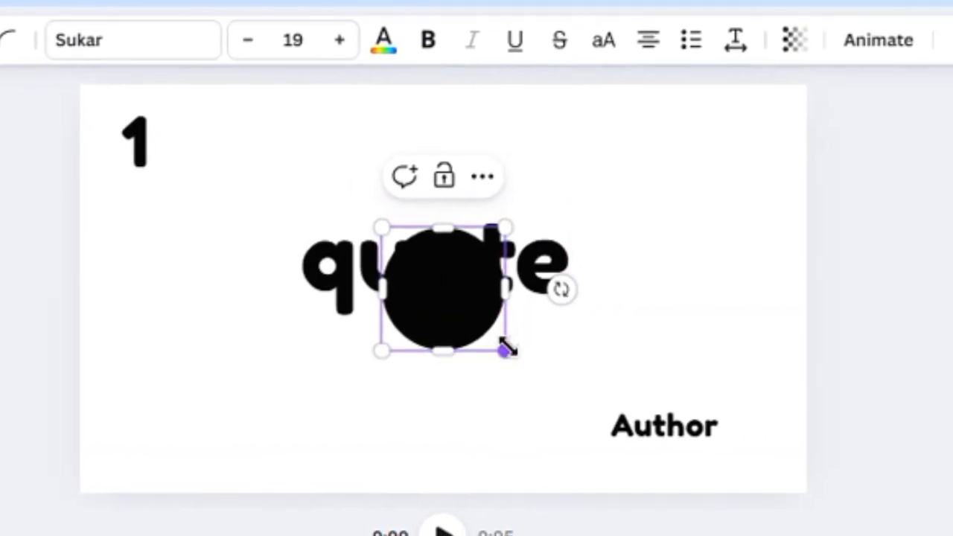
{"action": "left_click_drag", "start_coordinate": [810, 363], "coordinate": [773, 326]}
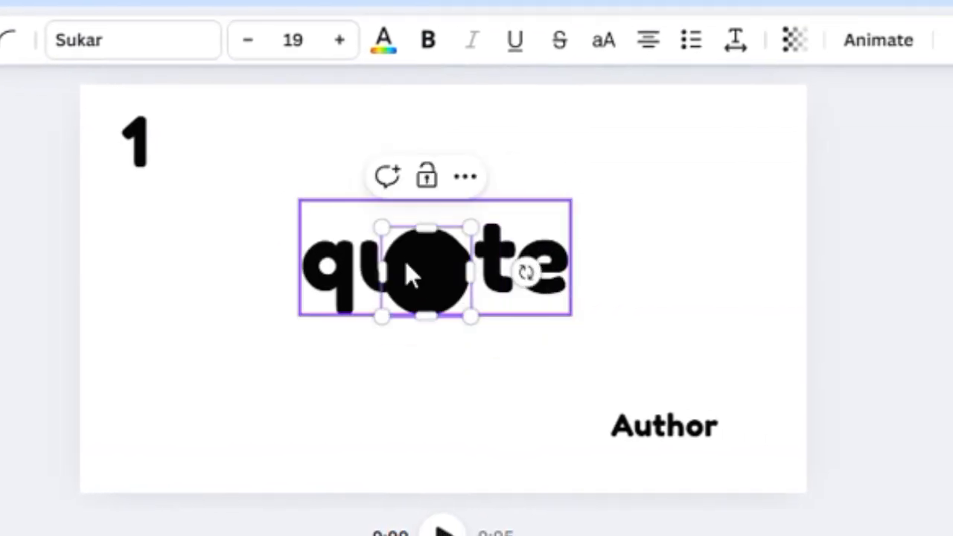
{"action": "left_click_drag", "start_coordinate": [402, 259], "coordinate": [192, 128]}
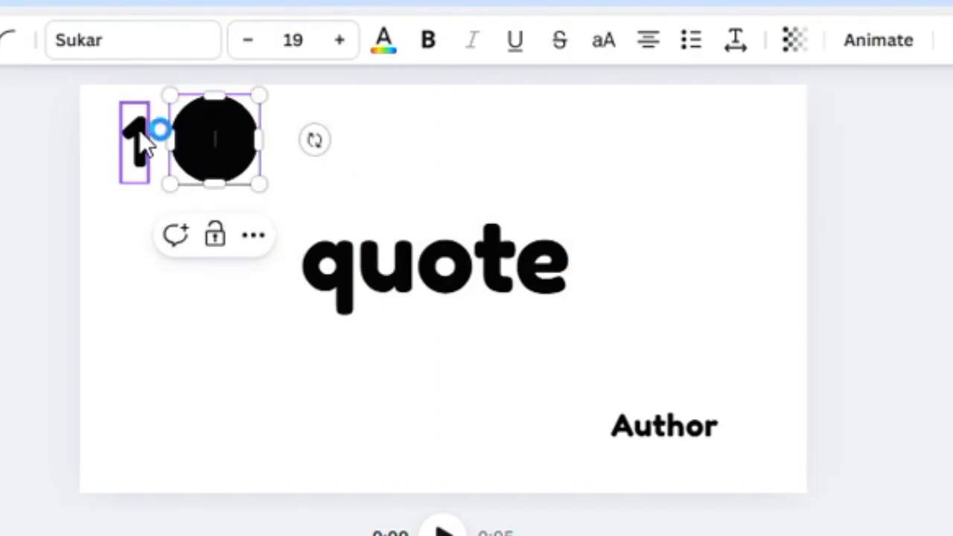
Step: Recolour the 1 yellow and centre it inside the black circle
{"action": "left_click", "coordinate": [138, 129]}
{"action": "left_click", "coordinate": [210, 41]}
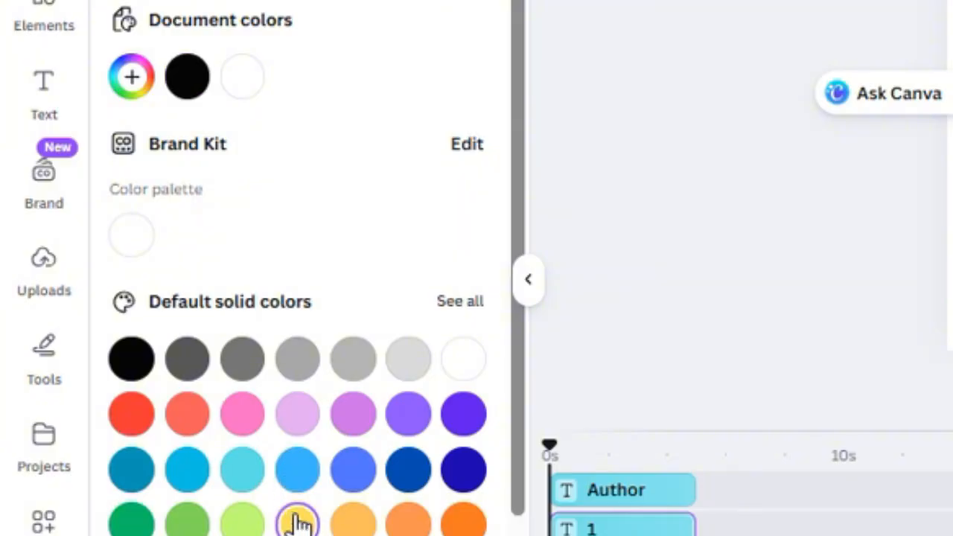
{"action": "left_click", "coordinate": [297, 522]}
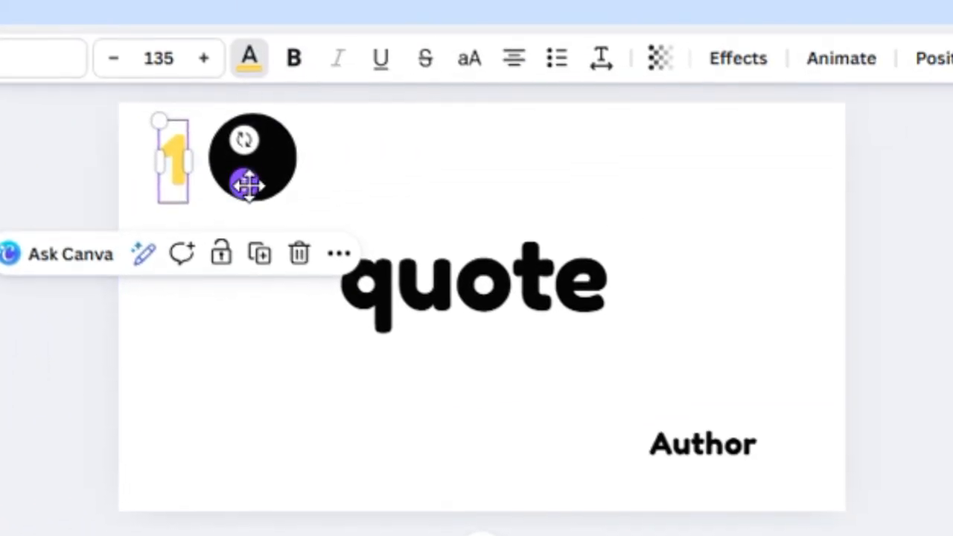
{"action": "left_click_drag", "start_coordinate": [751, 87], "coordinate": [834, 88]}
{"action": "left_click_drag", "start_coordinate": [328, 183], "coordinate": [319, 183]}
{"action": "left_click", "coordinate": [354, 178]}
{"action": "left_click", "coordinate": [242, 170]}
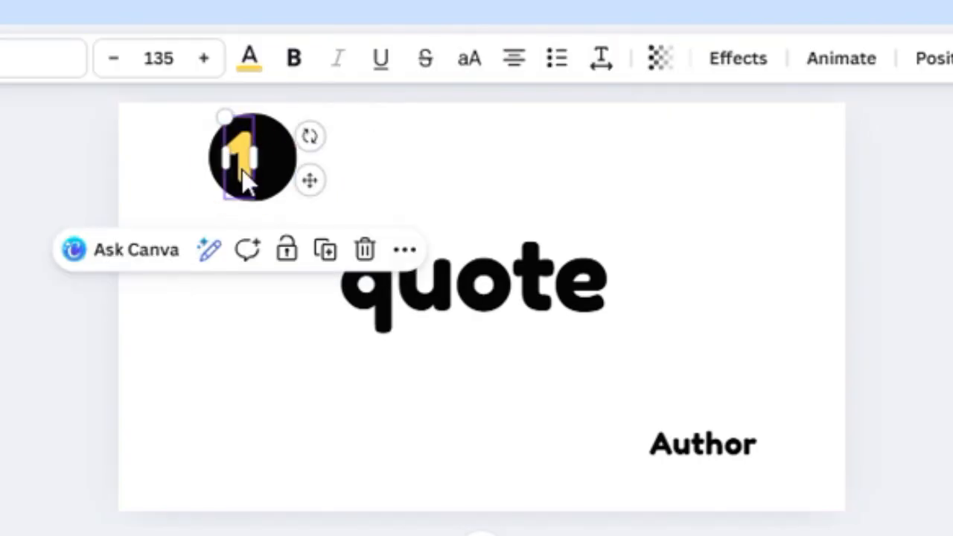
{"action": "left_click", "coordinate": [365, 149]}
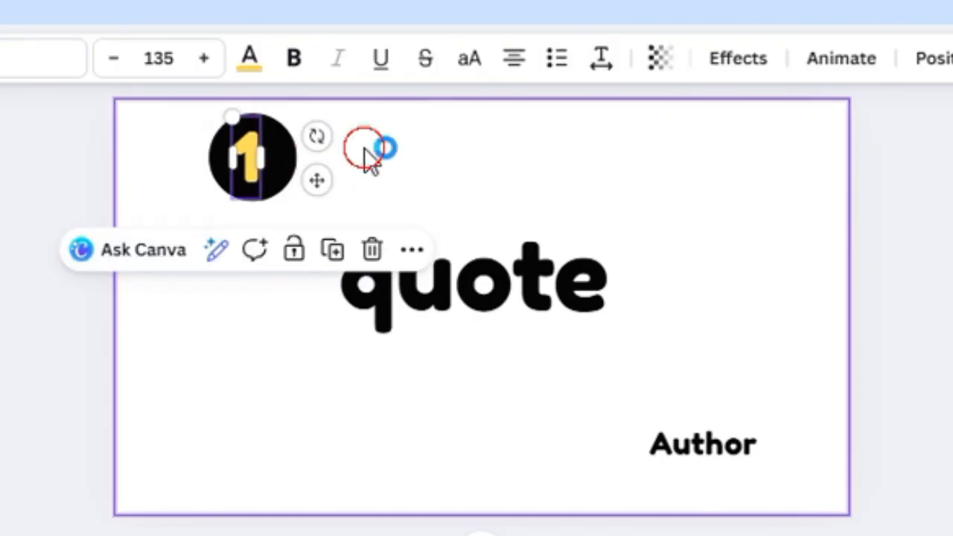
{"action": "left_click", "coordinate": [256, 160]}
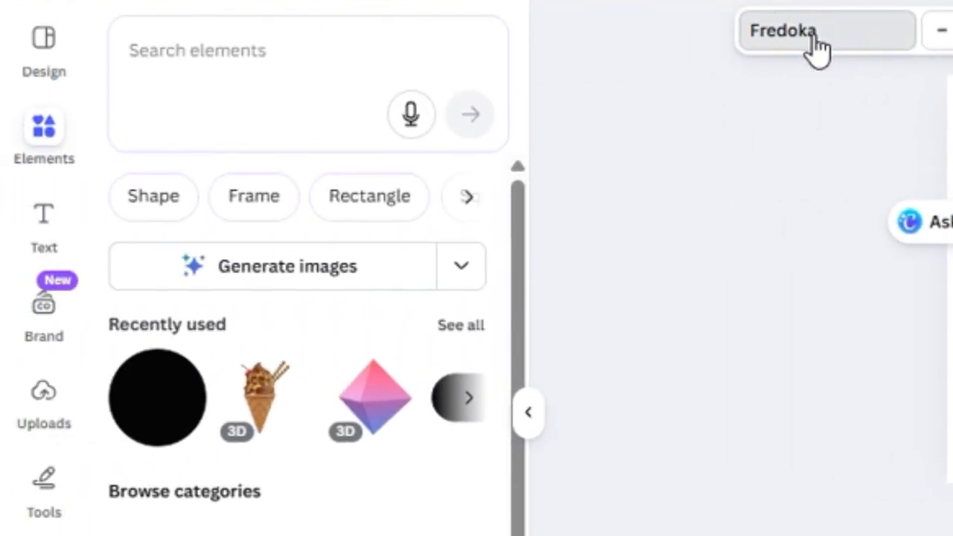
Step: Set the yellow 1 to bold Poppins, then select it together with the circle
{"action": "left_click", "coordinate": [460, 37]}
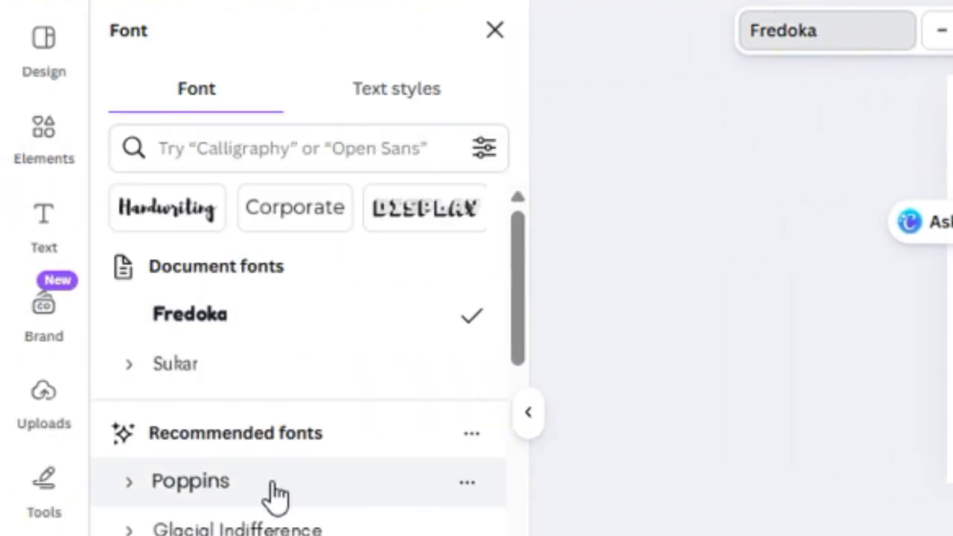
{"action": "left_click", "coordinate": [274, 493]}
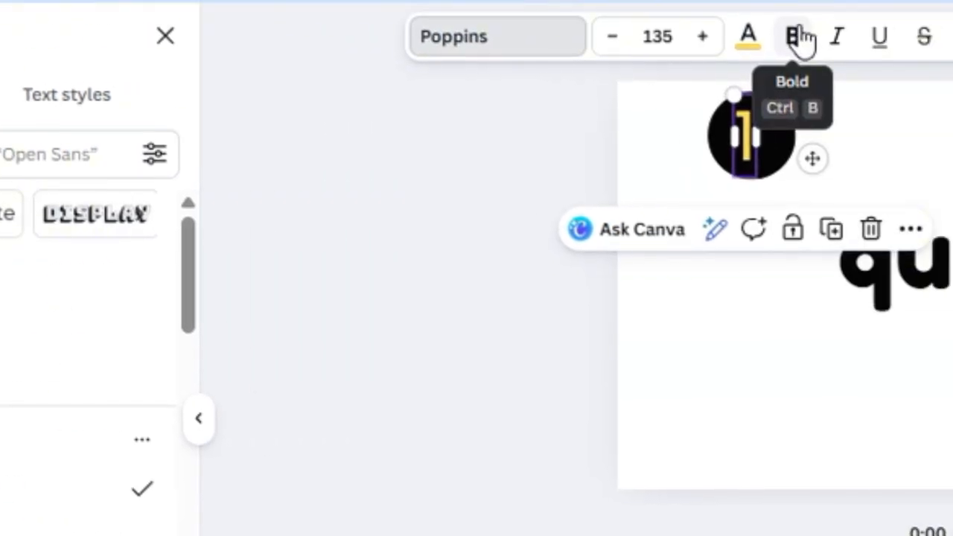
{"action": "left_click", "coordinate": [798, 36]}
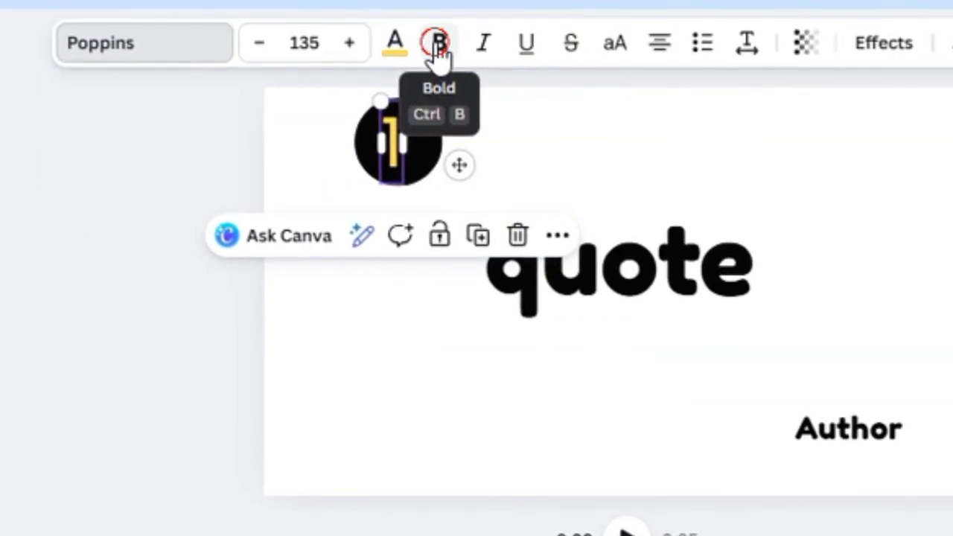
{"action": "left_click", "coordinate": [438, 44]}
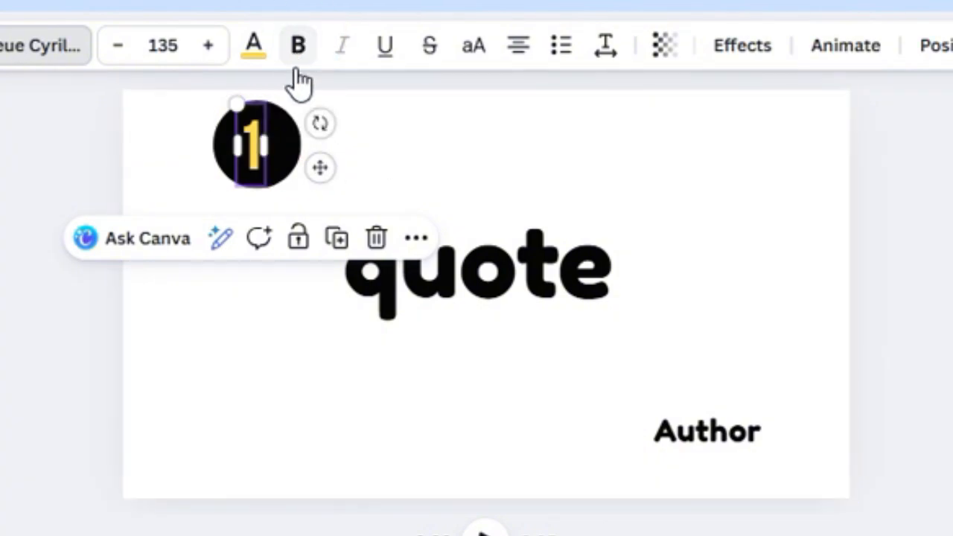
{"action": "left_click", "coordinate": [380, 173]}
{"action": "left_click_drag", "start_coordinate": [350, 174], "coordinate": [171, 102]}
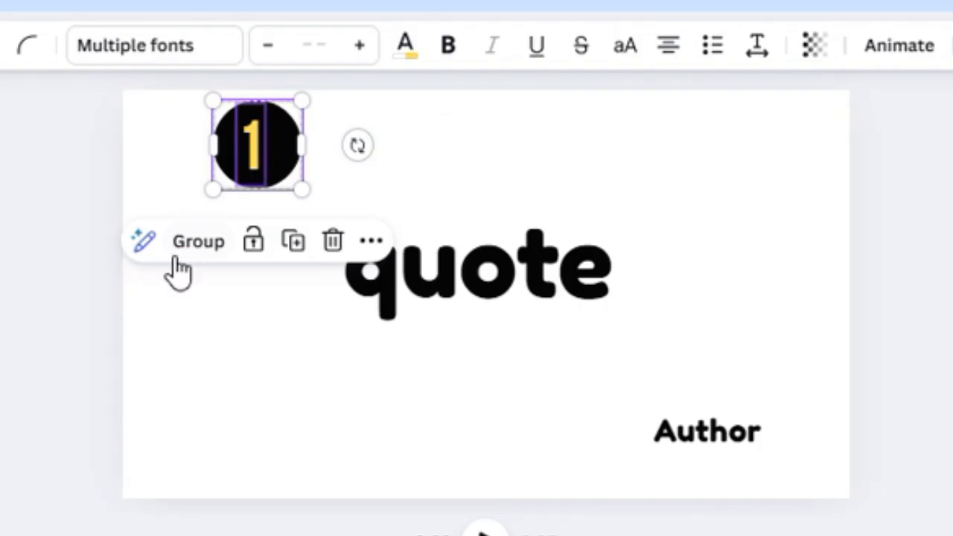
Step: Group the black circle and yellow 1, then drag the badge into the top-left corner
{"action": "left_click", "coordinate": [192, 242]}
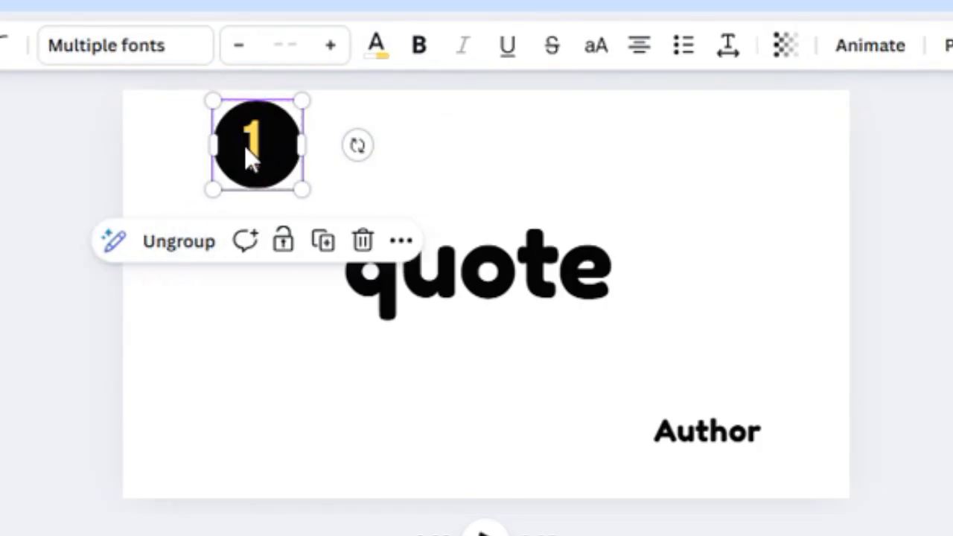
{"action": "left_click_drag", "start_coordinate": [253, 160], "coordinate": [175, 143]}
{"action": "left_click", "coordinate": [426, 149]}
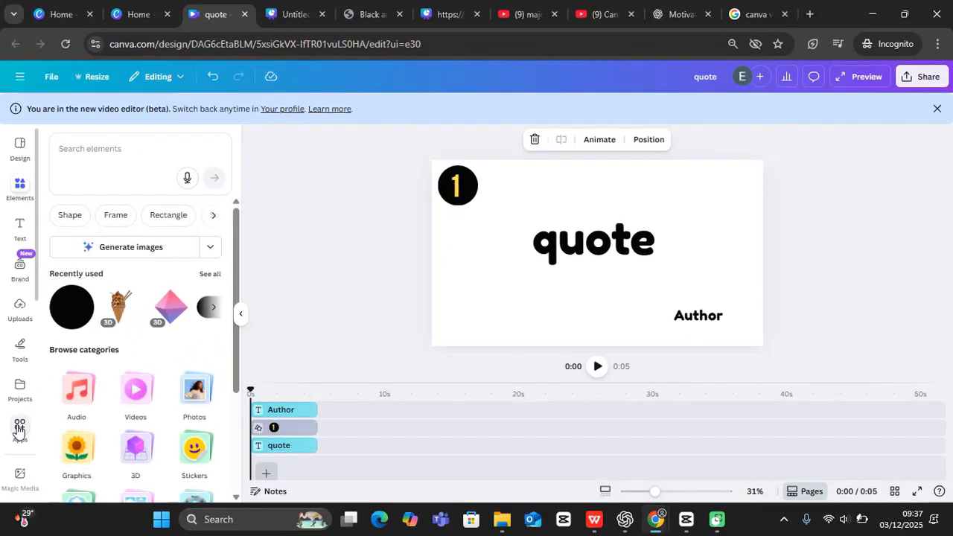
Step: Search the Apps library for 'bulk create' and open the Bulk create app
{"action": "left_click", "coordinate": [19, 430]}
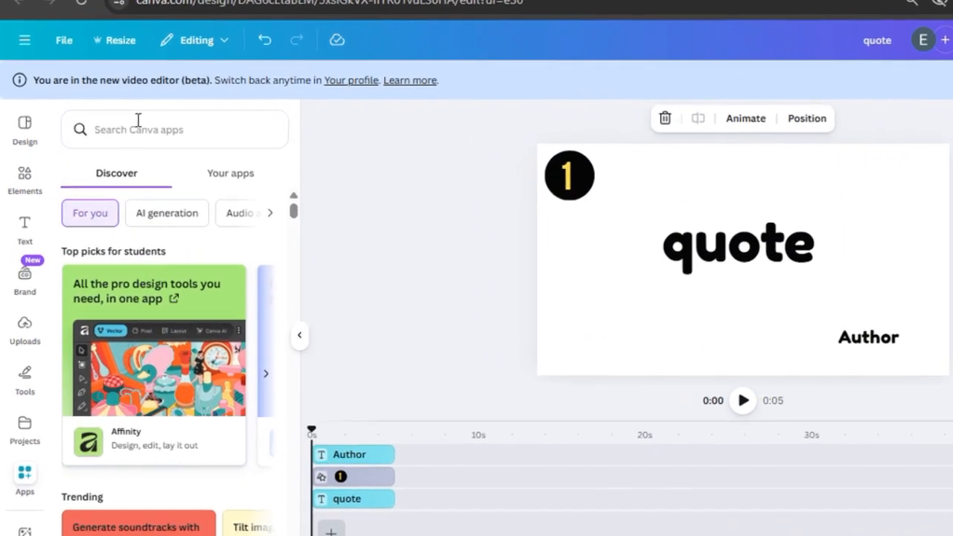
{"action": "left_click", "coordinate": [138, 123]}
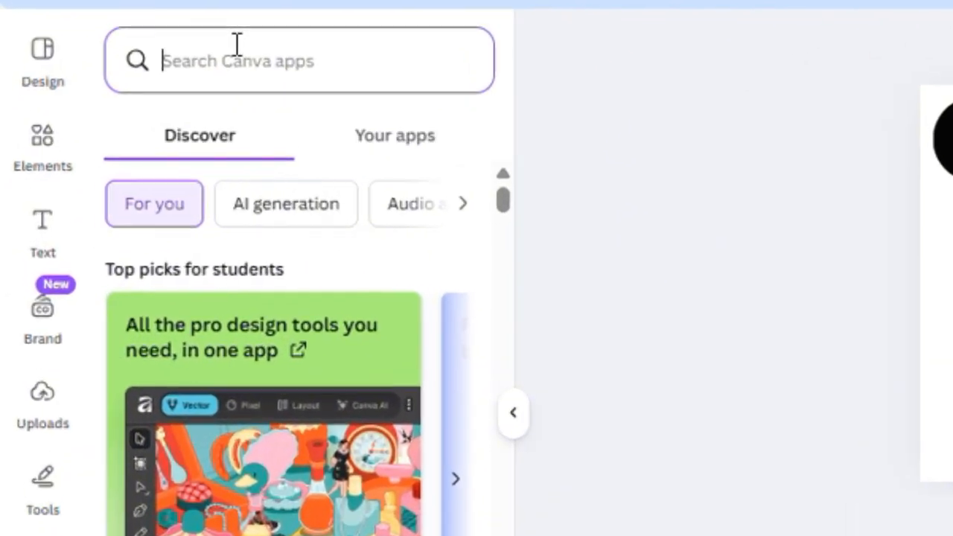
{"action": "type", "text": "bul"}
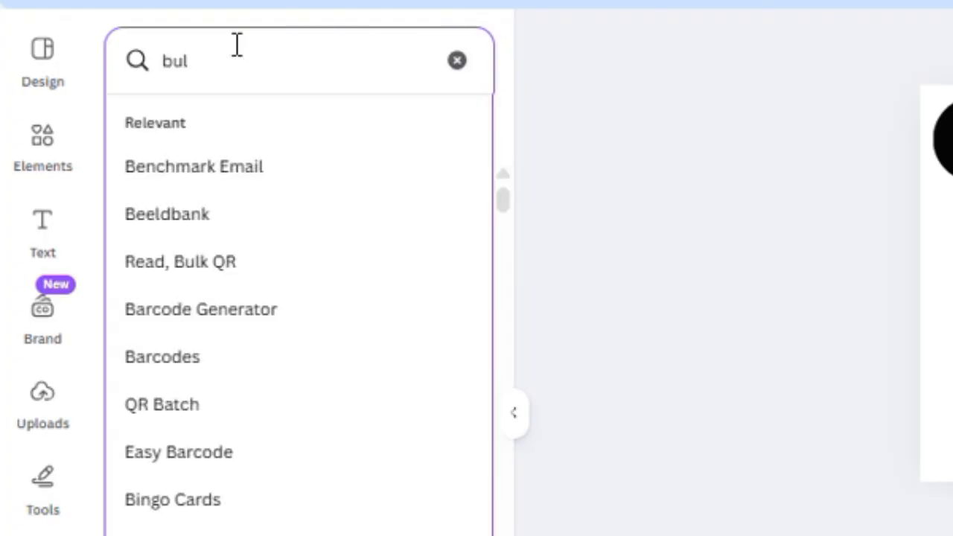
{"action": "type", "text": "k create"}
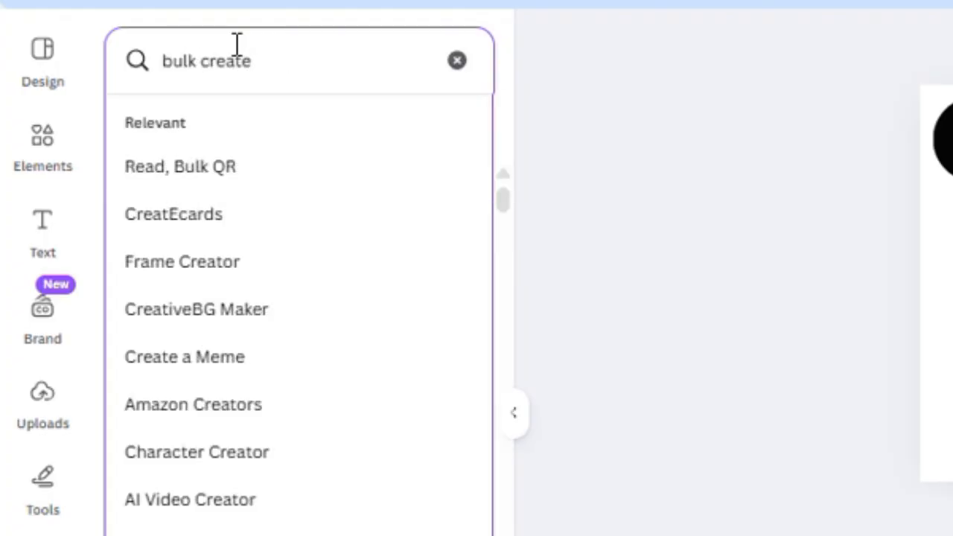
{"action": "key", "text": "Return"}
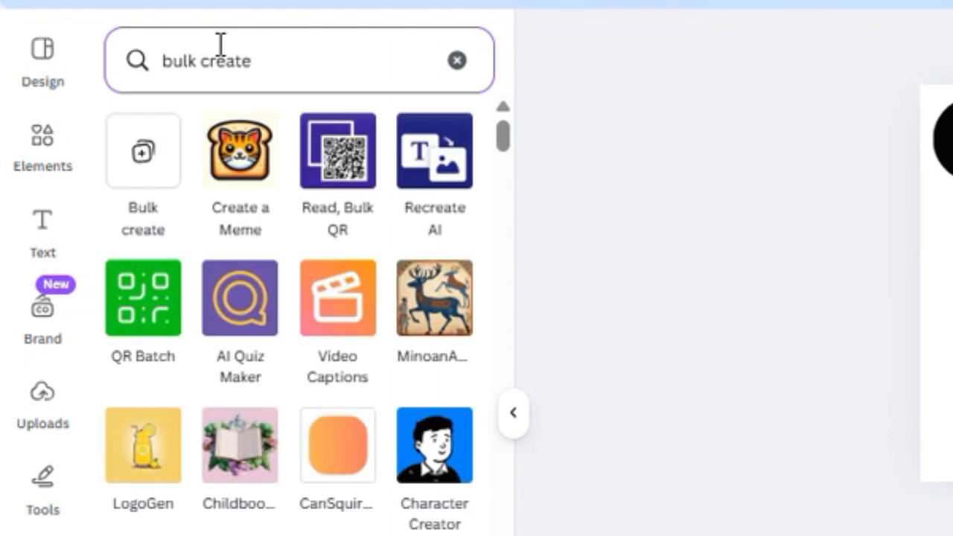
{"action": "left_click", "coordinate": [136, 153]}
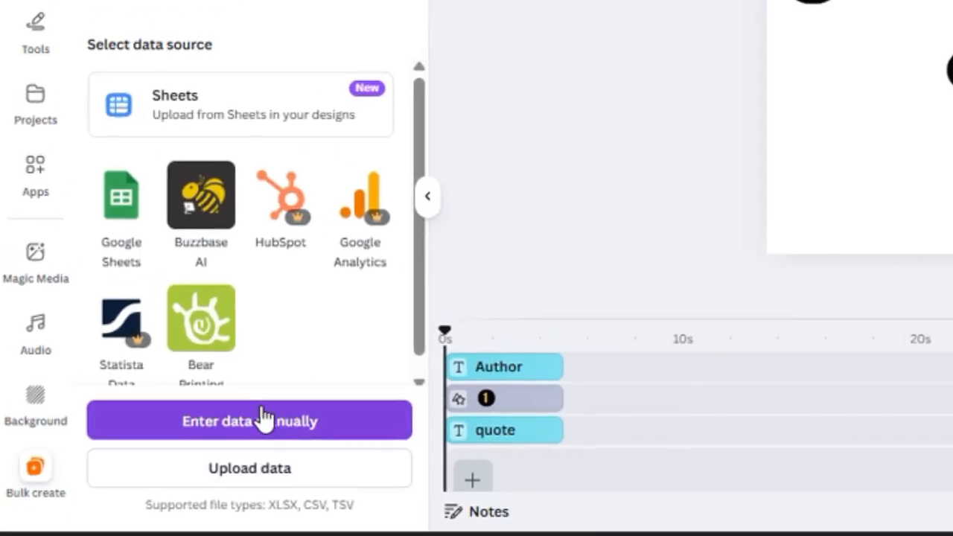
Step: Choose Enter data manually, clear the sample table, select its first cell, then go to ChatGPT
{"action": "left_click", "coordinate": [232, 425]}
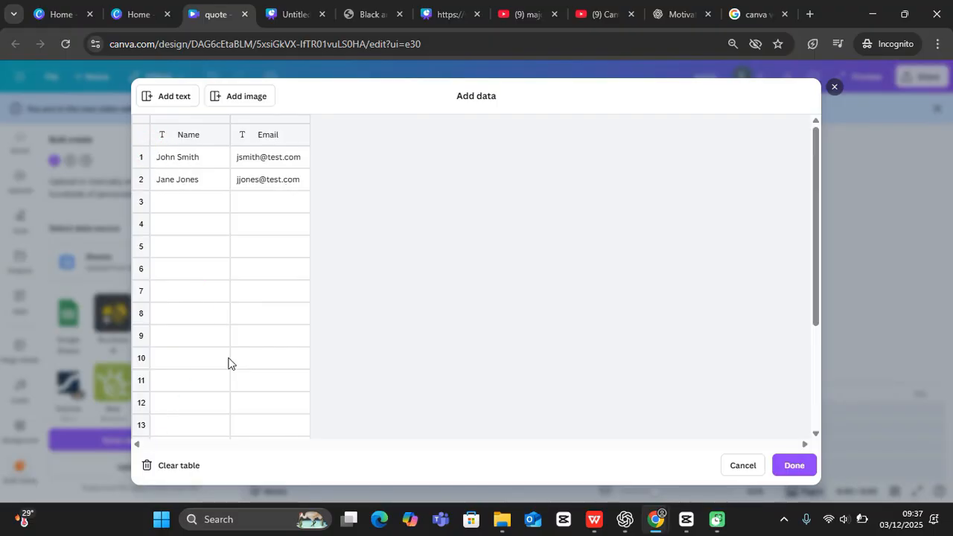
{"action": "left_click", "coordinate": [172, 465]}
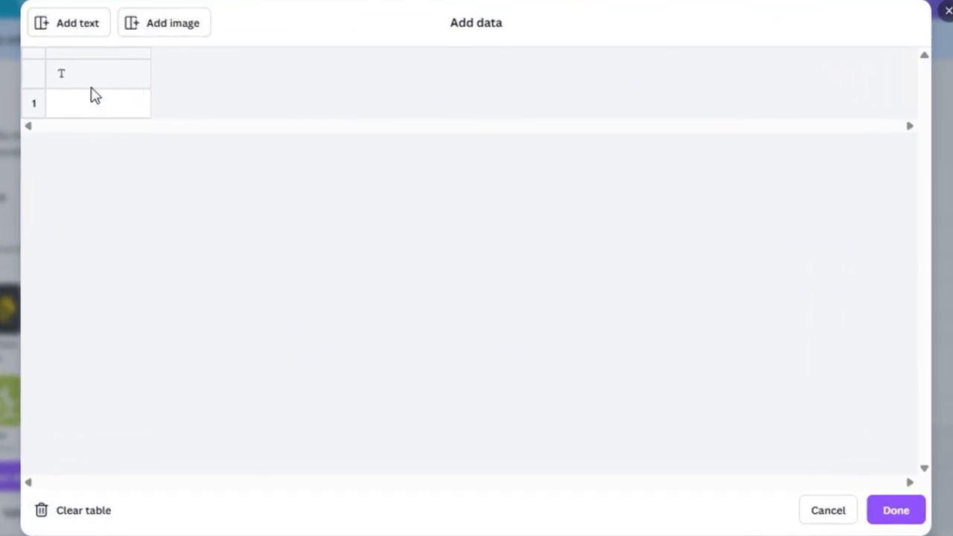
{"action": "left_click", "coordinate": [117, 107]}
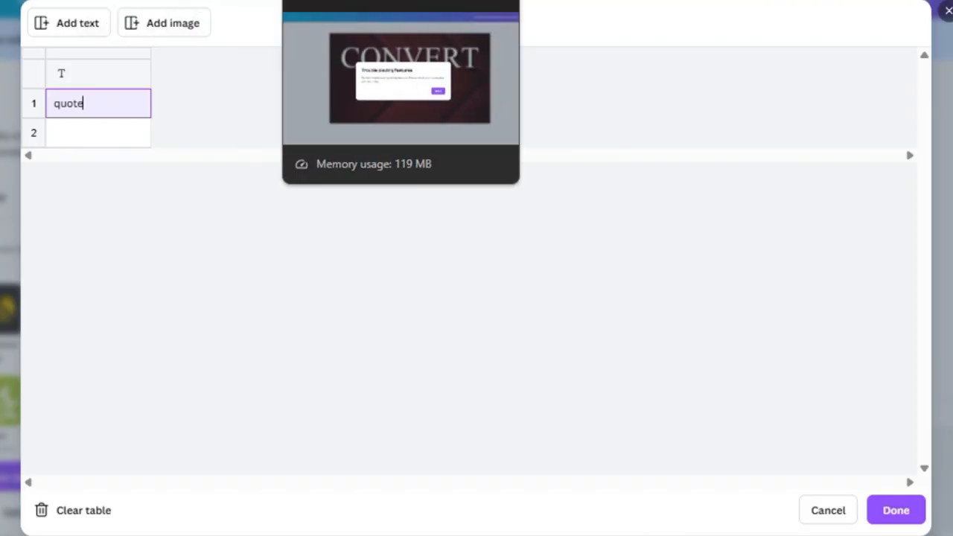
{"action": "left_click", "coordinate": [721, 0]}
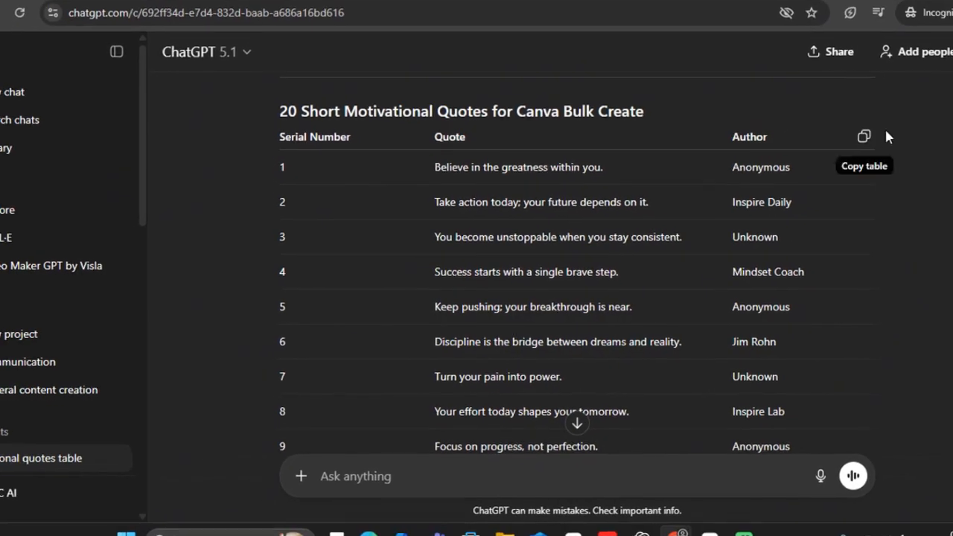
Step: Select and copy ChatGPT's 20-quote table, then return to the Canva design tab
{"action": "left_click_drag", "start_coordinate": [255, 161], "coordinate": [741, 251]}
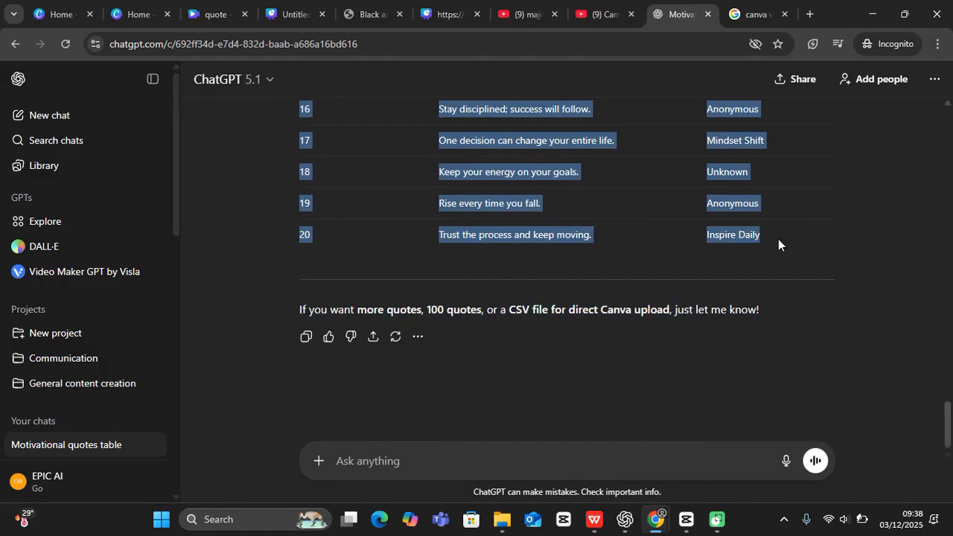
{"action": "left_click", "coordinate": [210, 15]}
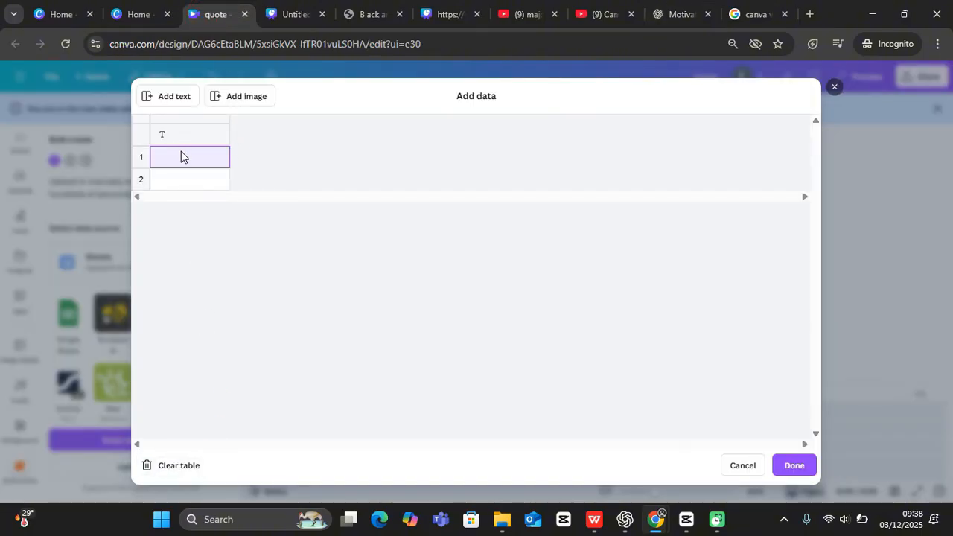
Step: Paste the 20-quote table, delete the Serial Number / Quote / Author header row, and finish
{"action": "key", "text": "ctrl+v"}
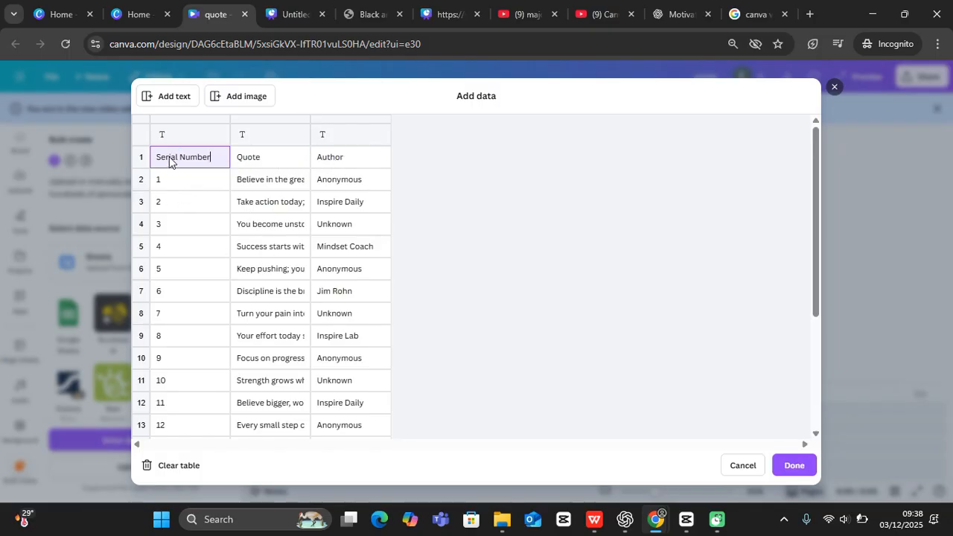
{"action": "left_click", "coordinate": [139, 158]}
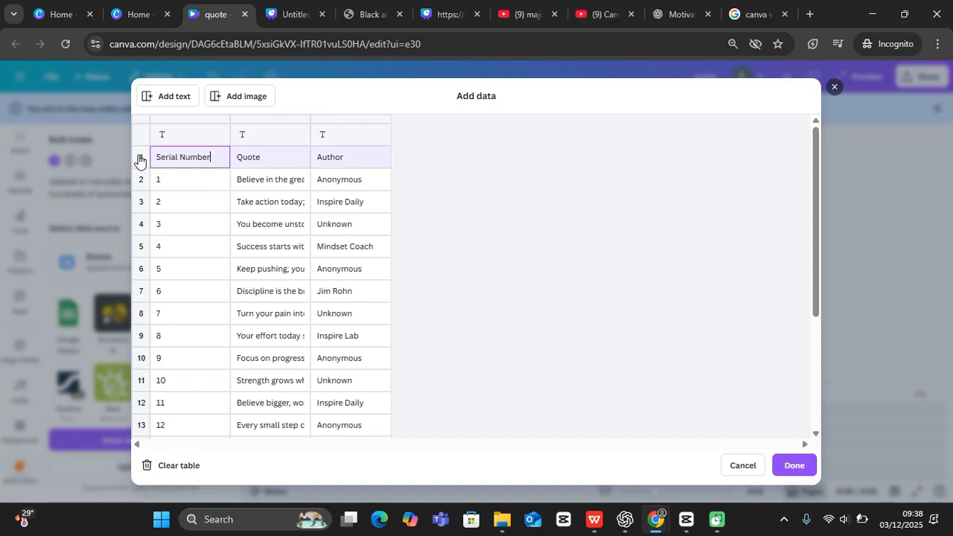
{"action": "right_click", "coordinate": [138, 158]}
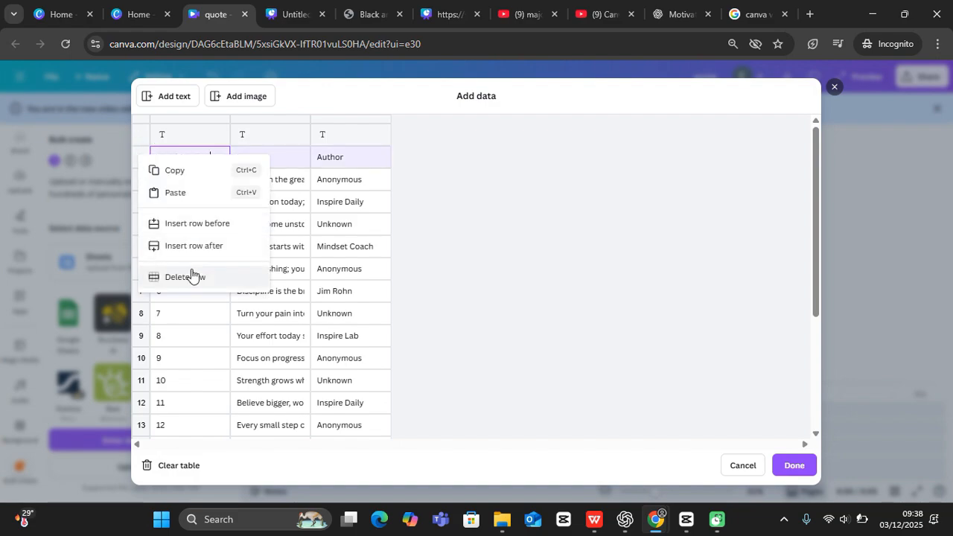
{"action": "left_click", "coordinate": [190, 275]}
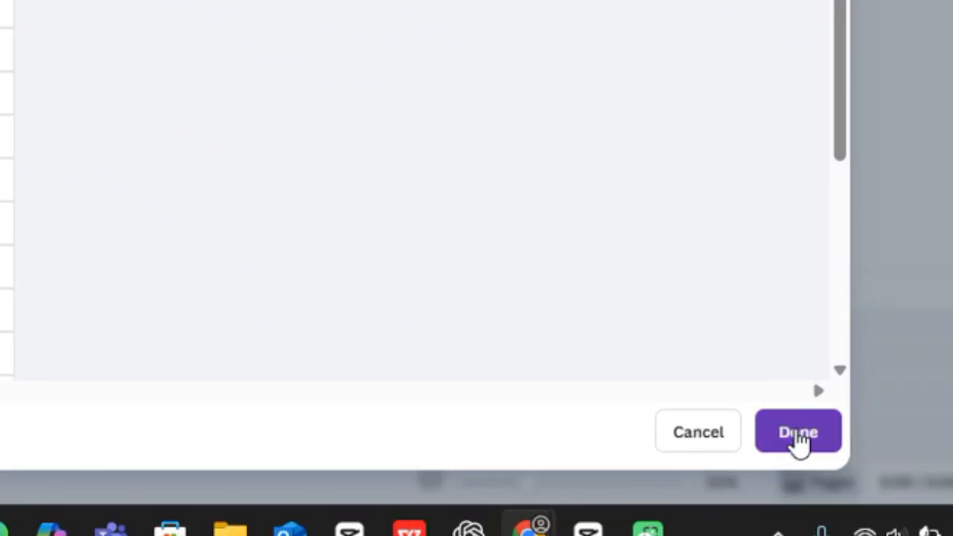
{"action": "left_click", "coordinate": [799, 435]}
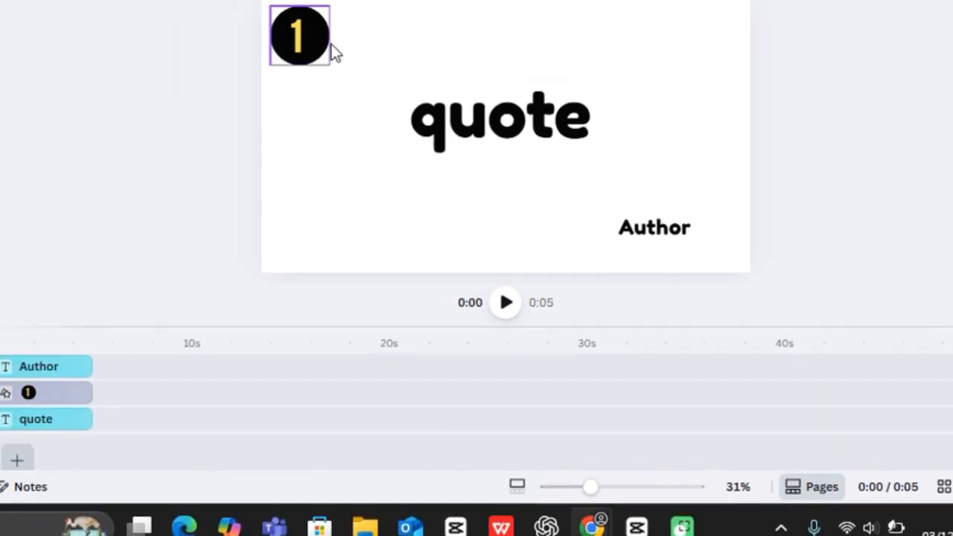
Step: Connect the quote text box to the [Empty 2] data field
{"action": "left_click", "coordinate": [587, 163]}
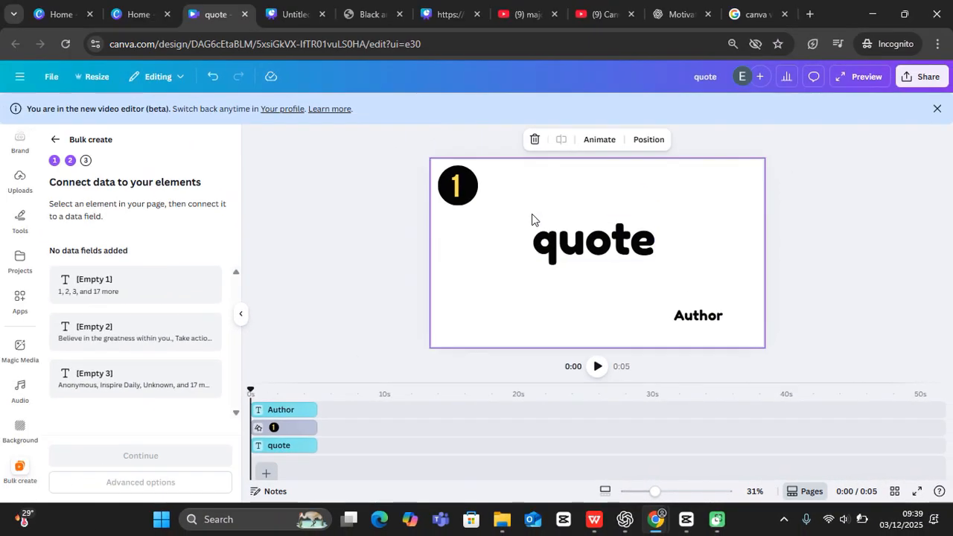
{"action": "left_click", "coordinate": [539, 205]}
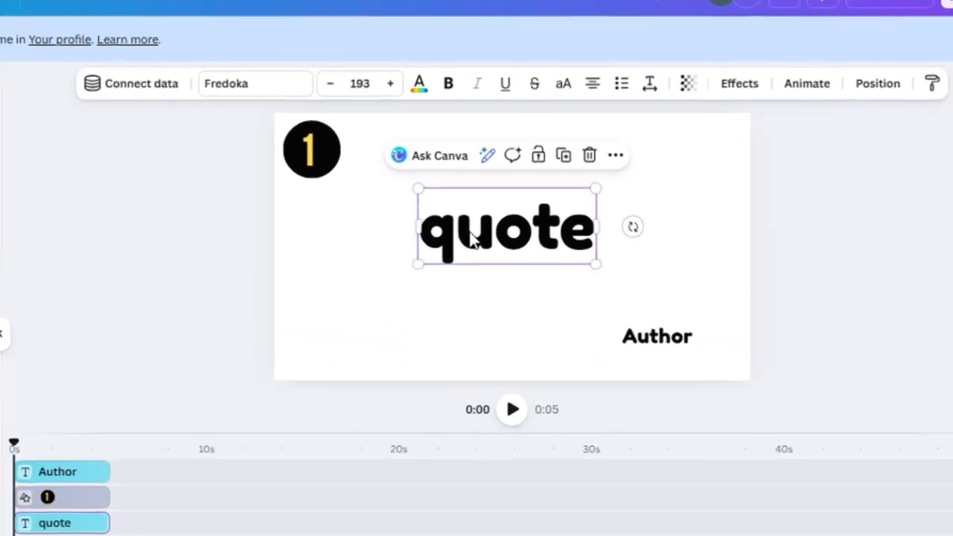
{"action": "right_click", "coordinate": [572, 249]}
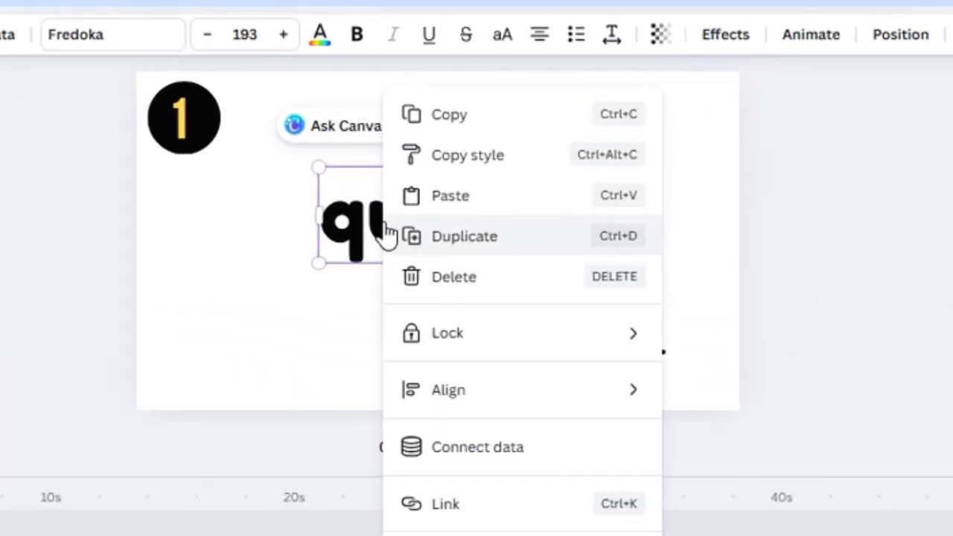
{"action": "left_click", "coordinate": [552, 433]}
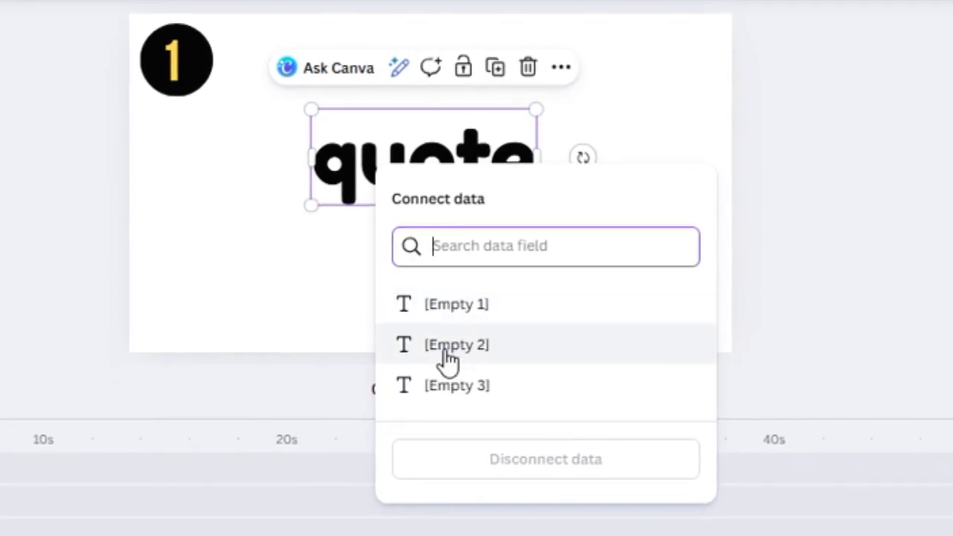
{"action": "left_click", "coordinate": [447, 350]}
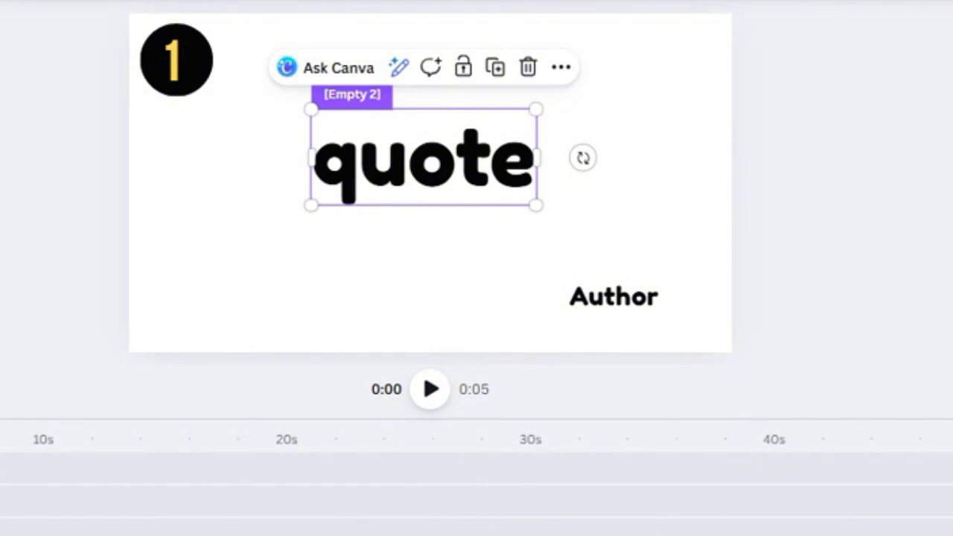
Step: Connect the number 1 inside the circle to the [Empty 1] data field
{"action": "left_click", "coordinate": [177, 61]}
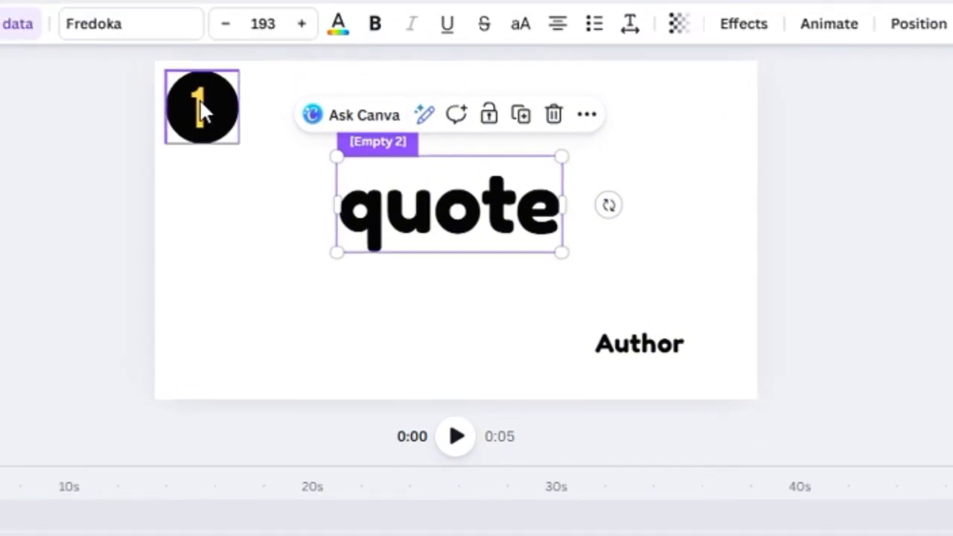
{"action": "right_click", "coordinate": [220, 141]}
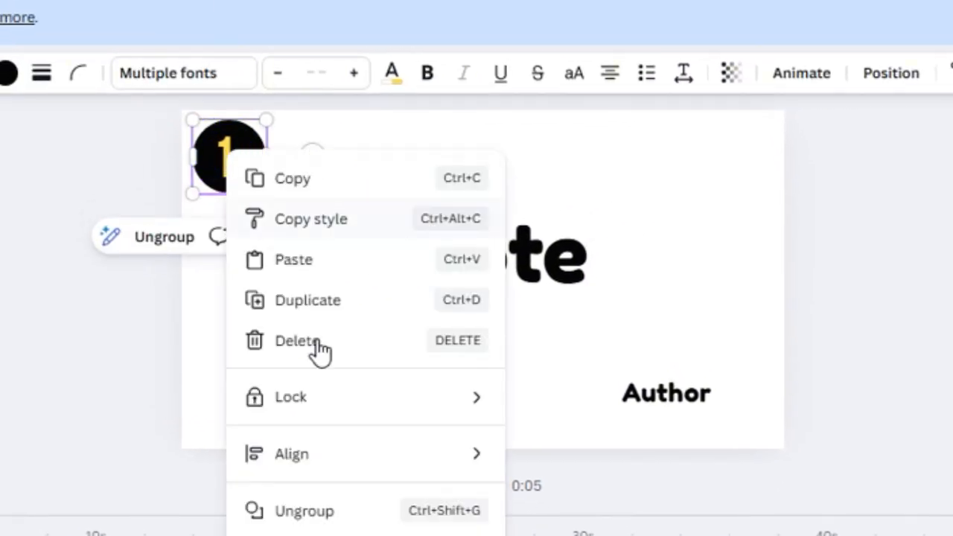
{"action": "mouse_move", "coordinate": [267, 376]}
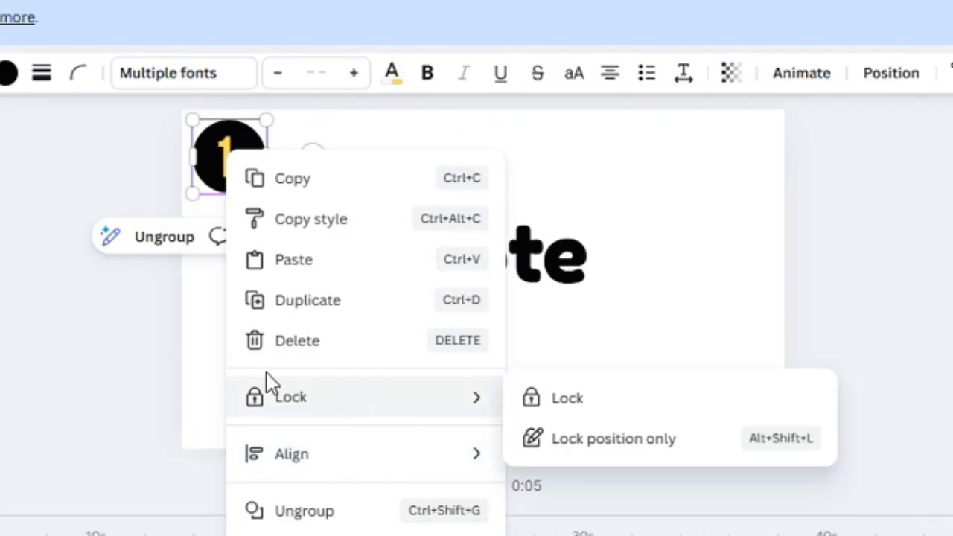
{"action": "left_click", "coordinate": [320, 272]}
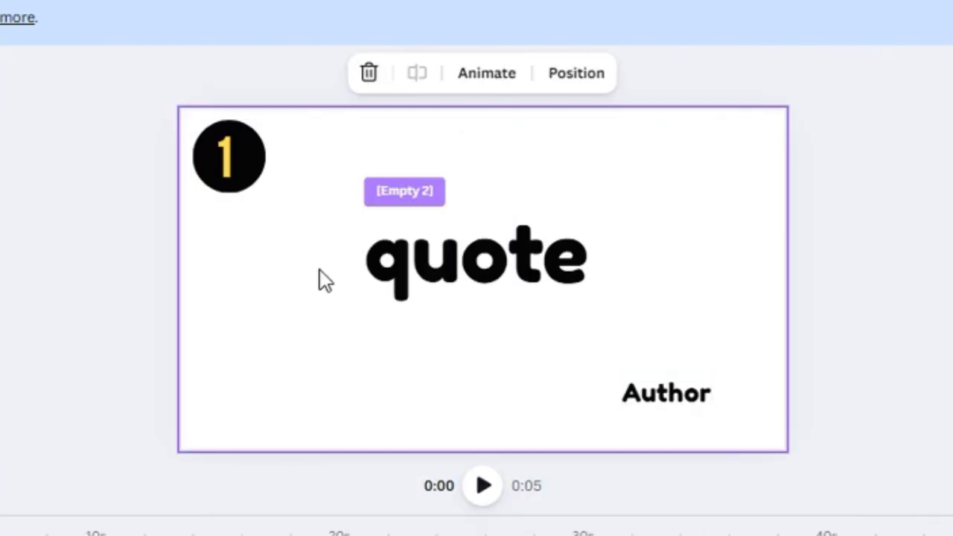
{"action": "left_click", "coordinate": [227, 155]}
{"action": "right_click", "coordinate": [227, 158]}
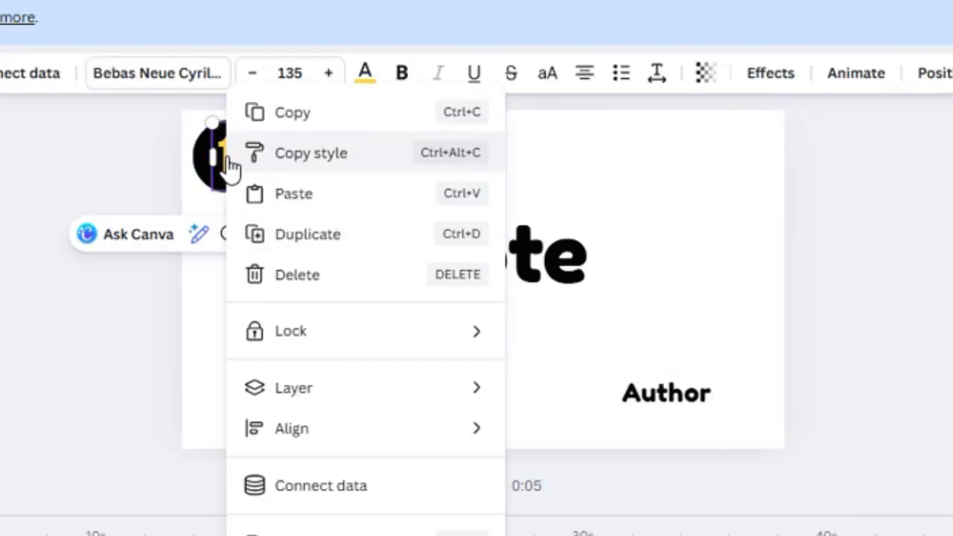
{"action": "left_click", "coordinate": [357, 491]}
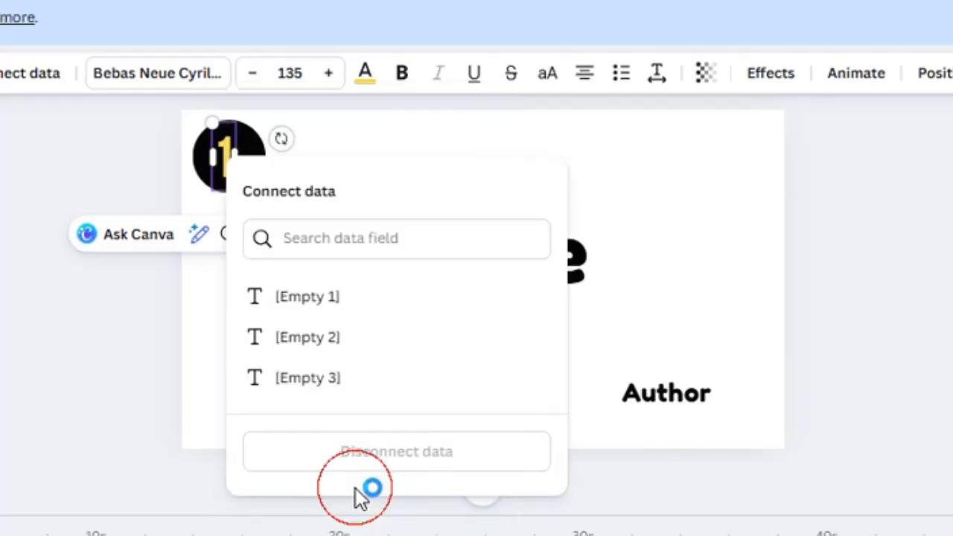
{"action": "left_click", "coordinate": [327, 298]}
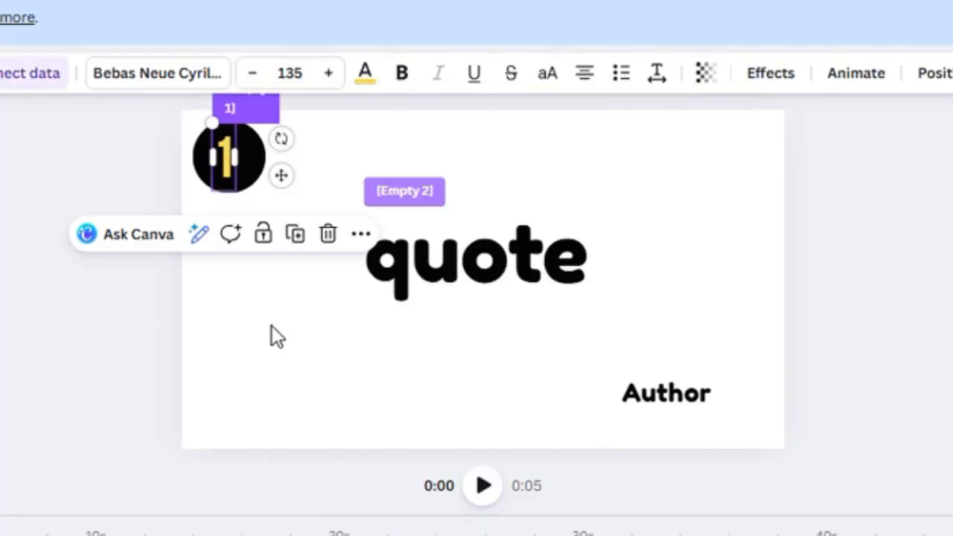
Step: Connect the Author text to the [Empty 3] data field
{"action": "left_click", "coordinate": [663, 394]}
{"action": "right_click", "coordinate": [661, 399]}
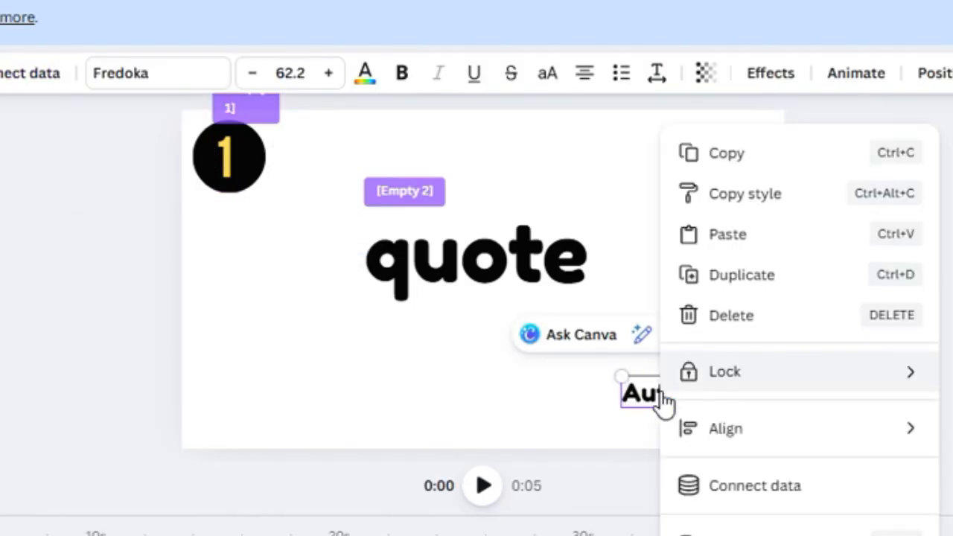
{"action": "left_click", "coordinate": [740, 486]}
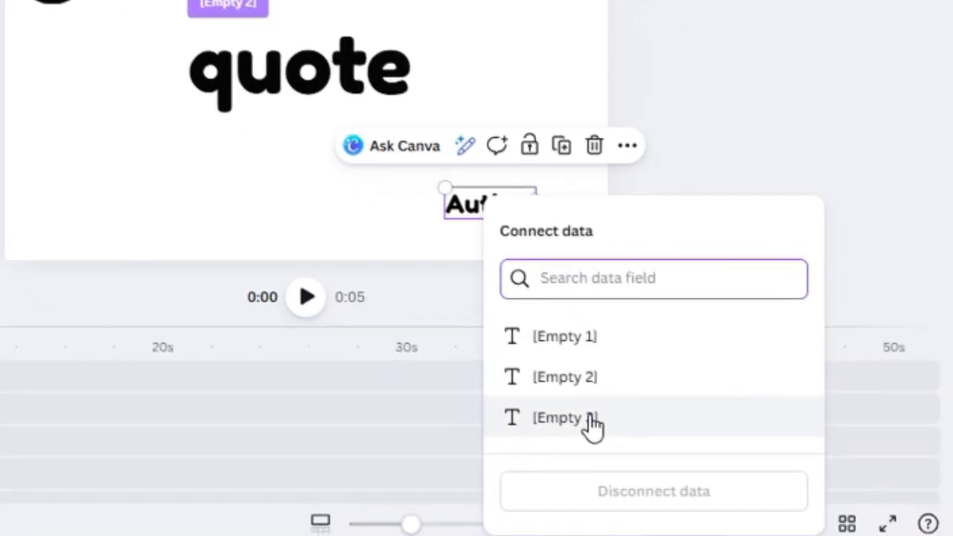
{"action": "left_click", "coordinate": [592, 420]}
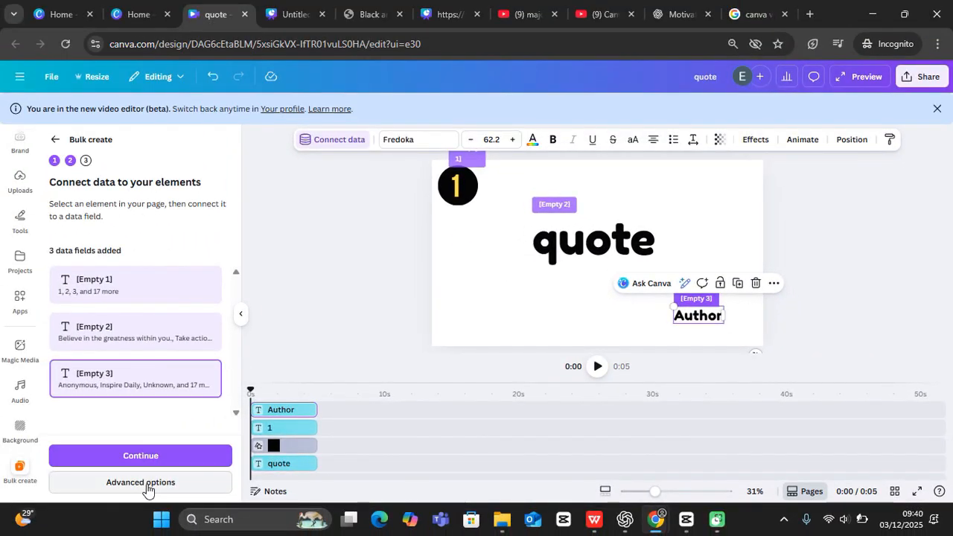
Step: Check the save location in Advanced options, then create designs from all 20 rows
{"action": "left_click", "coordinate": [147, 482]}
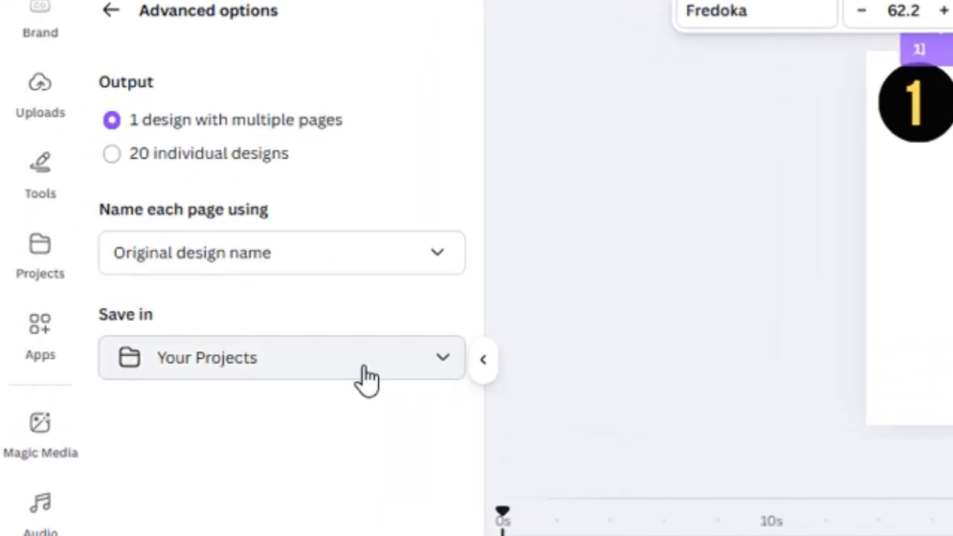
{"action": "left_click", "coordinate": [349, 358]}
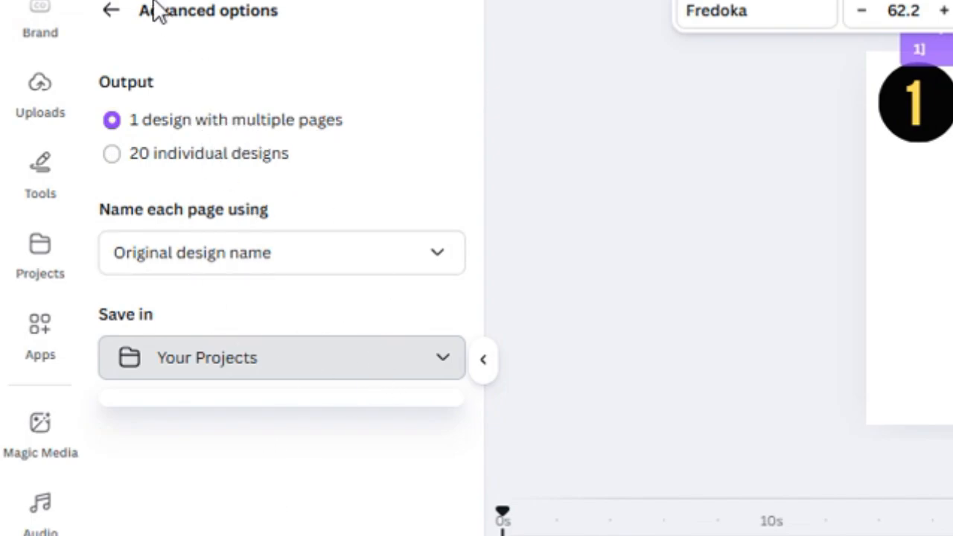
{"action": "left_click", "coordinate": [111, 11]}
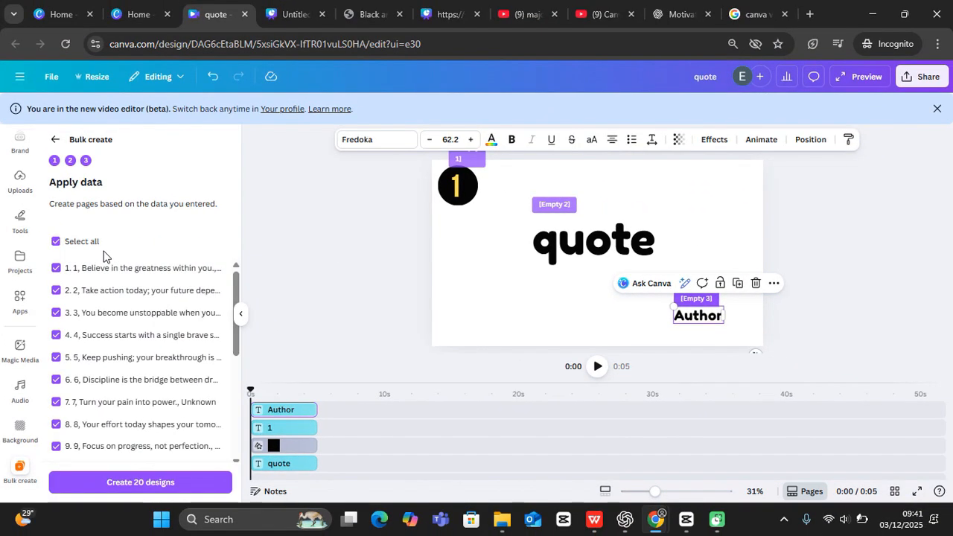
{"action": "scroll", "coordinate": [118, 445], "scroll_direction": "down", "scroll_amount": 4}
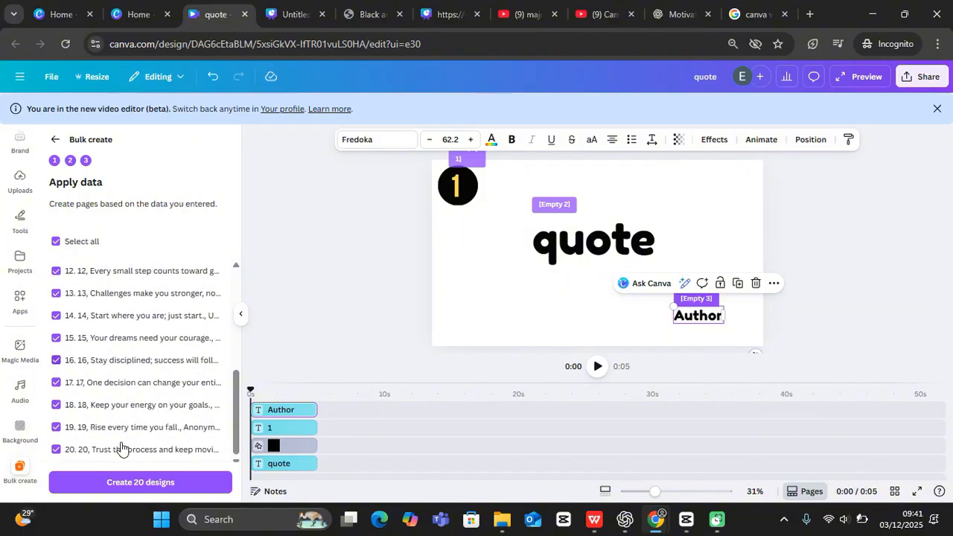
{"action": "left_click", "coordinate": [127, 482]}
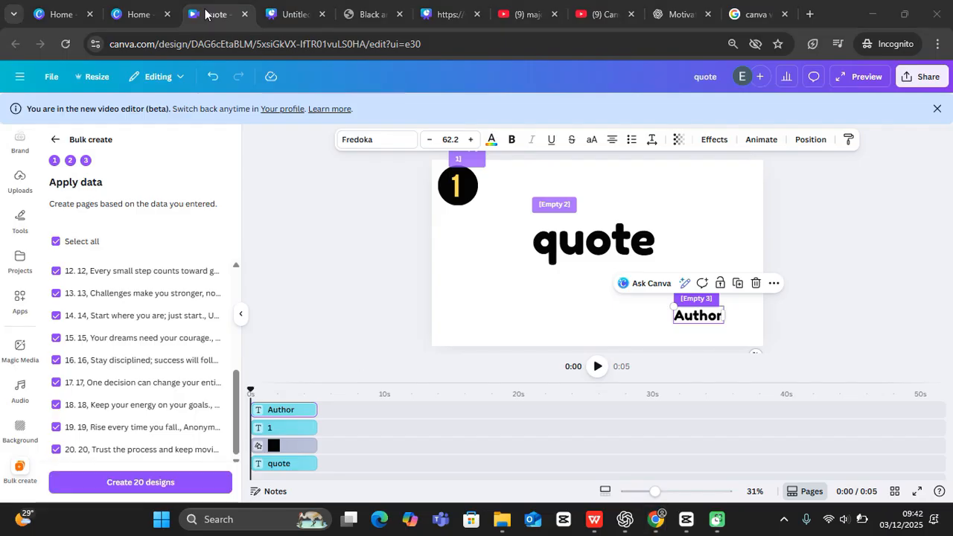
Step: Reload the Canva home page and open the new '(Bulk 1) quote' design
{"action": "left_click", "coordinate": [138, 14]}
{"action": "left_click", "coordinate": [64, 45]}
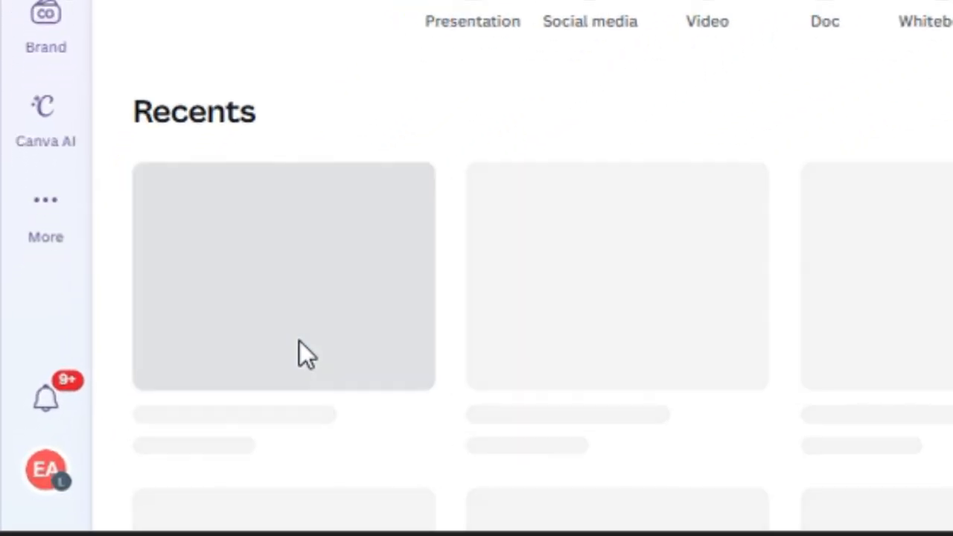
{"action": "left_click", "coordinate": [227, 347]}
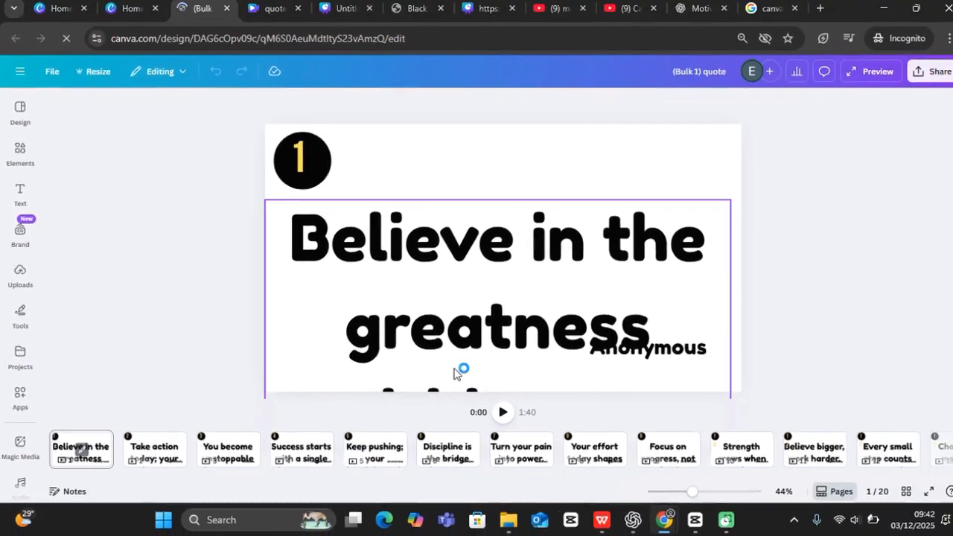
Step: Shrink page 1's quote text to about size 96.8 so it fits above the author
{"action": "left_click", "coordinate": [486, 296]}
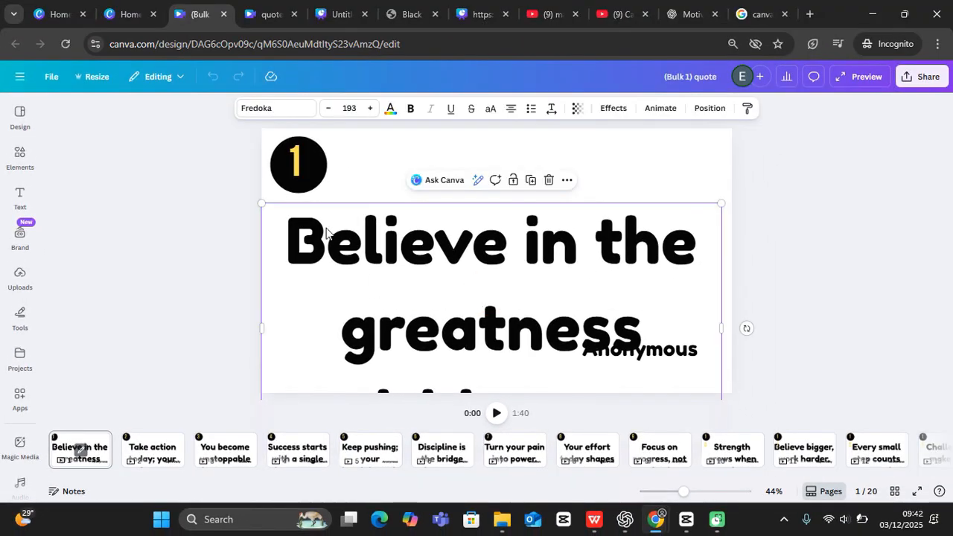
{"action": "left_click_drag", "start_coordinate": [260, 203], "coordinate": [412, 281]}
{"action": "left_click_drag", "start_coordinate": [511, 338], "coordinate": [447, 211]}
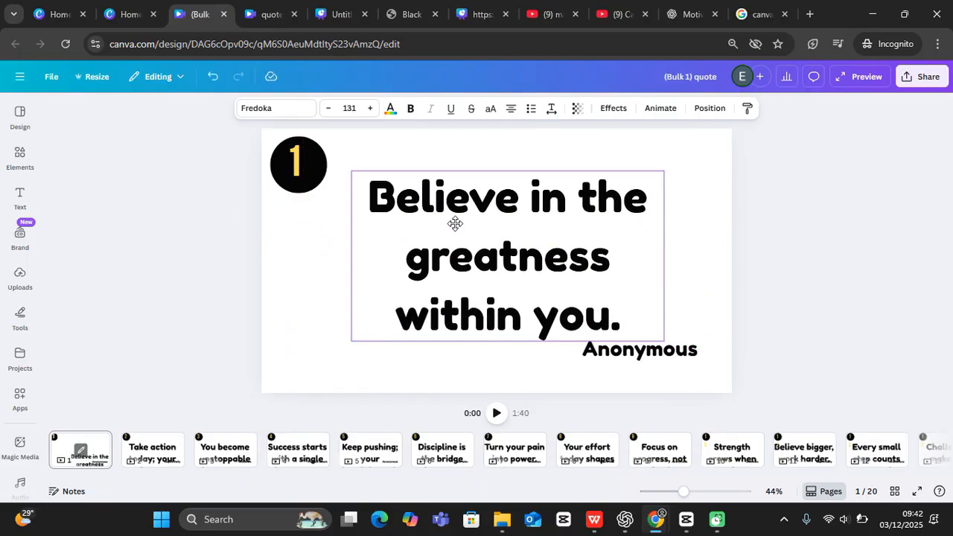
{"action": "left_click_drag", "start_coordinate": [351, 170], "coordinate": [392, 205]}
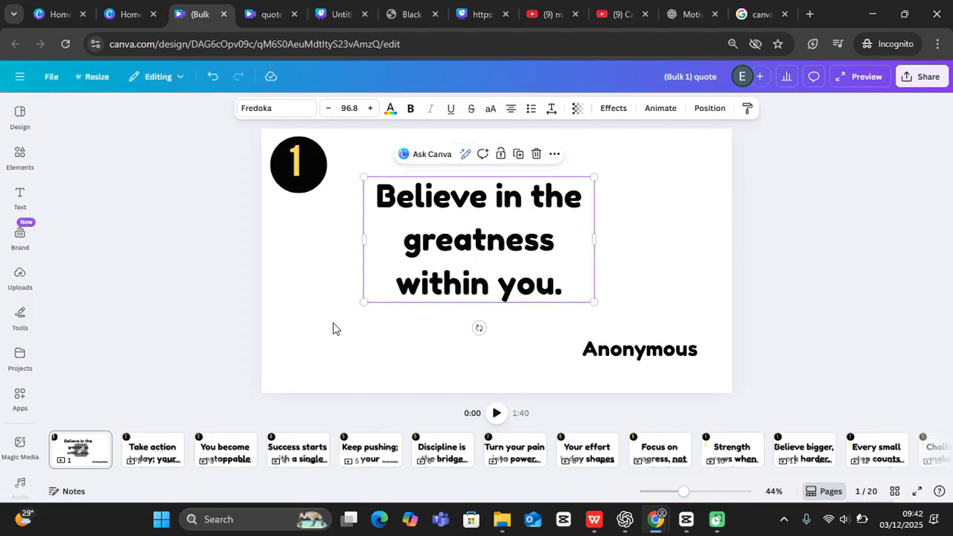
Step: Review pages 2 to 4, finding page 2's quote still overflows
{"action": "left_click", "coordinate": [153, 451]}
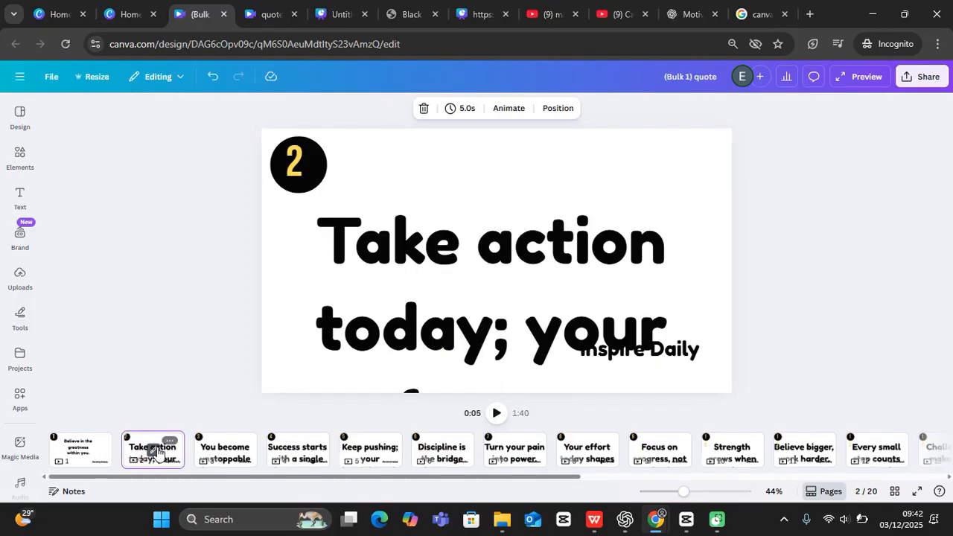
{"action": "left_click", "coordinate": [465, 306]}
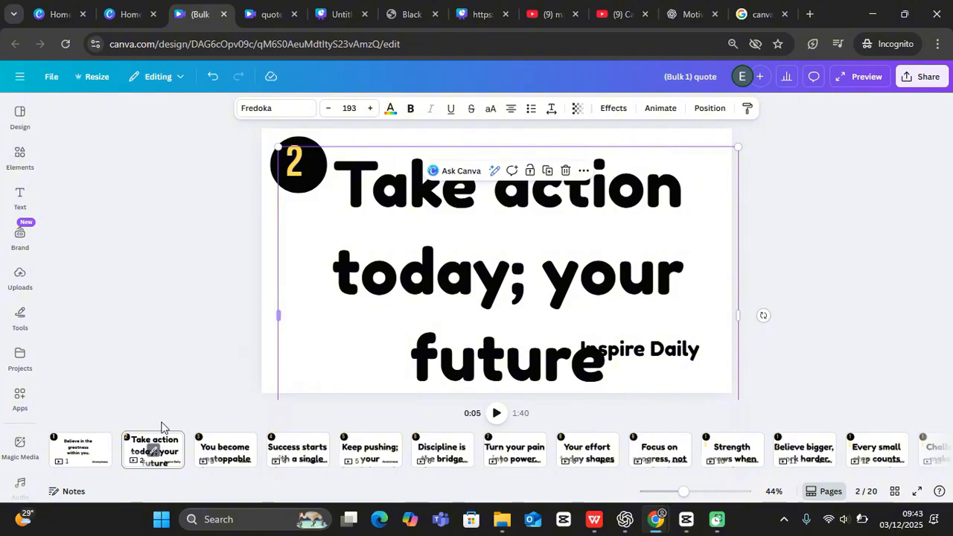
{"action": "left_click", "coordinate": [79, 454]}
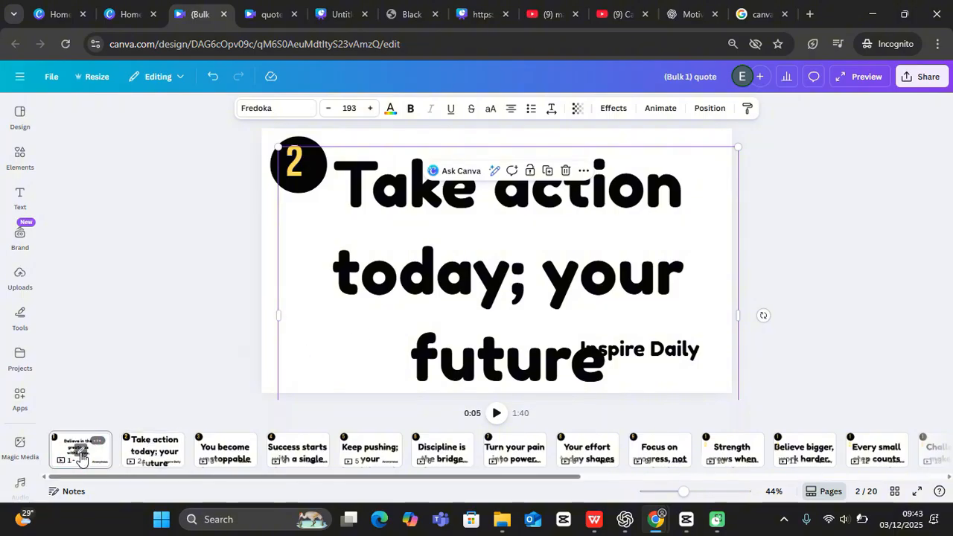
{"action": "left_click", "coordinate": [234, 449]}
{"action": "left_click", "coordinate": [313, 443]}
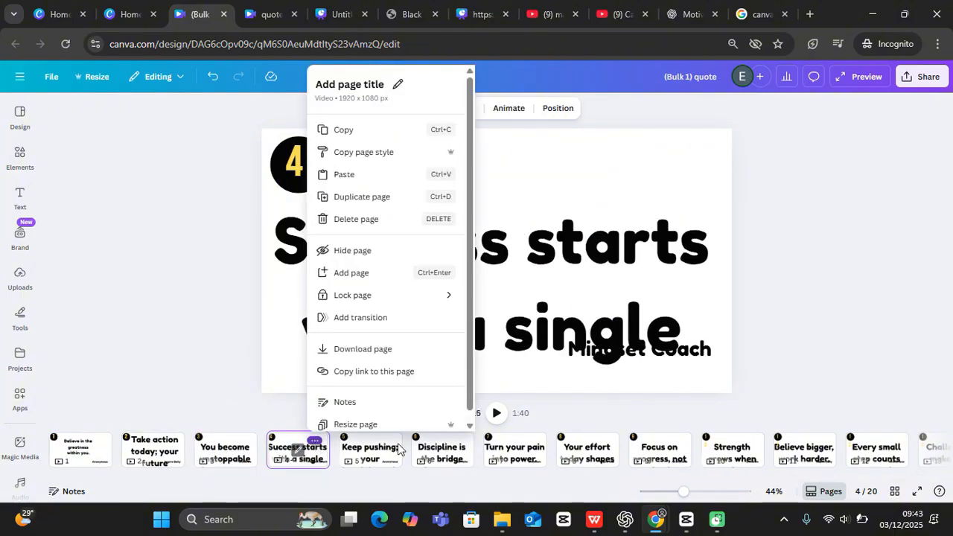
{"action": "left_click", "coordinate": [377, 457]}
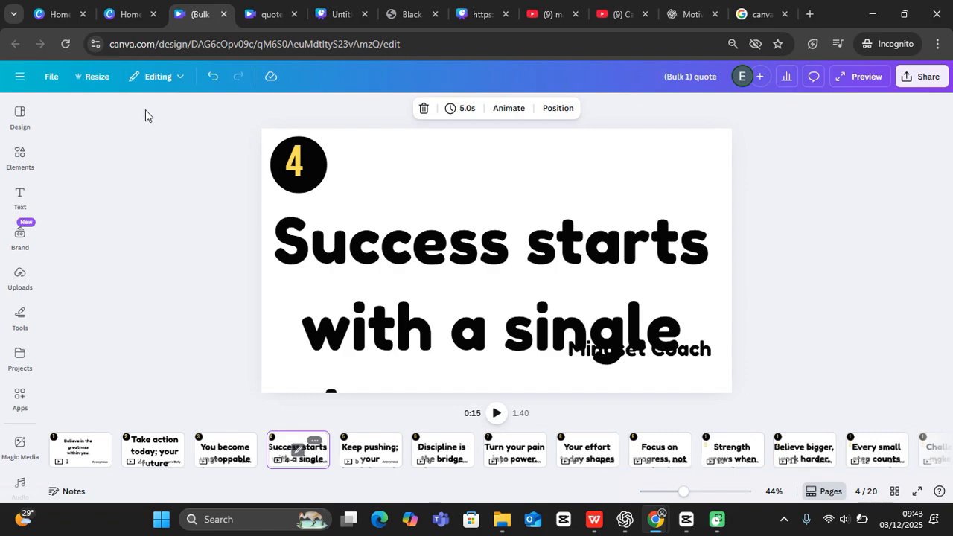
{"action": "left_click", "coordinate": [130, 13]}
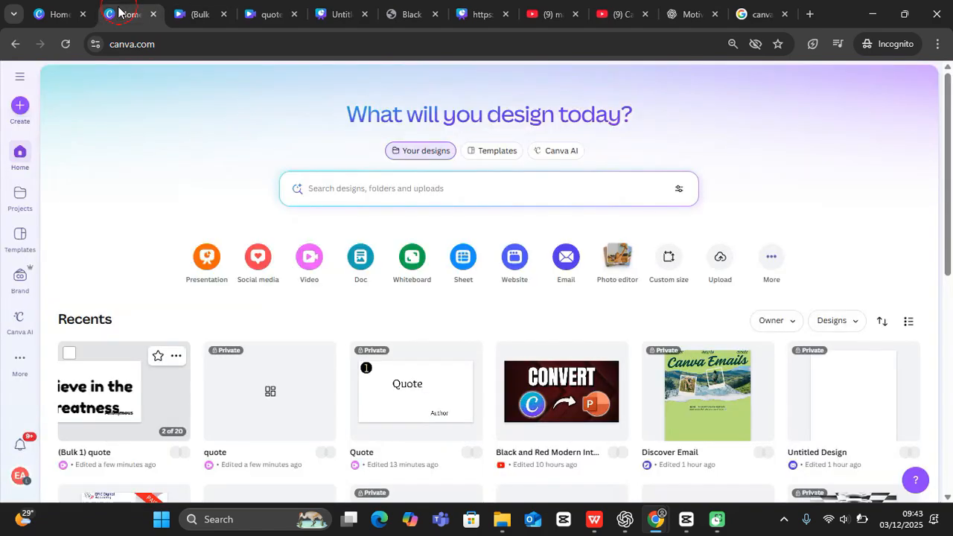
Step: Compare page 1's resized quote size with the template's quote placeholder
{"action": "left_click", "coordinate": [187, 12]}
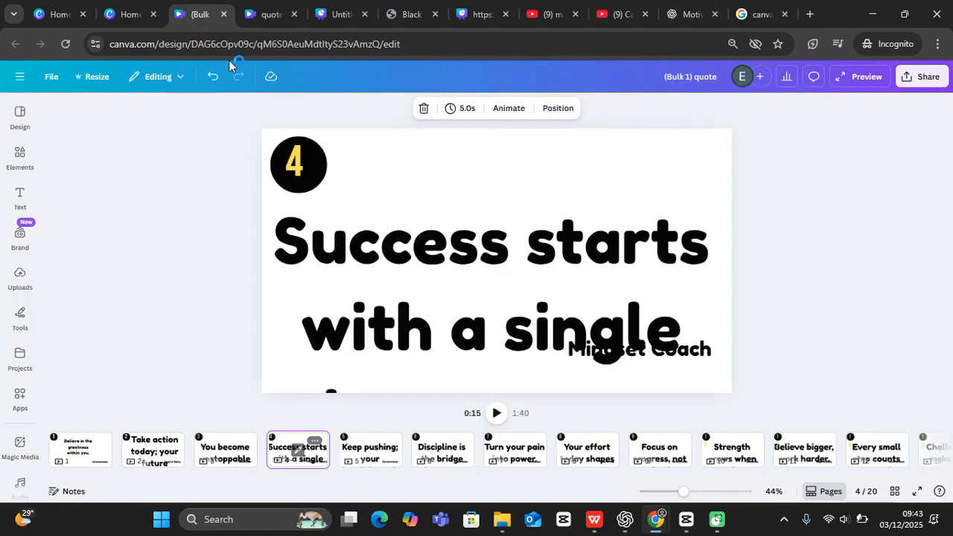
{"action": "left_click", "coordinate": [263, 16]}
{"action": "left_click", "coordinate": [568, 241]}
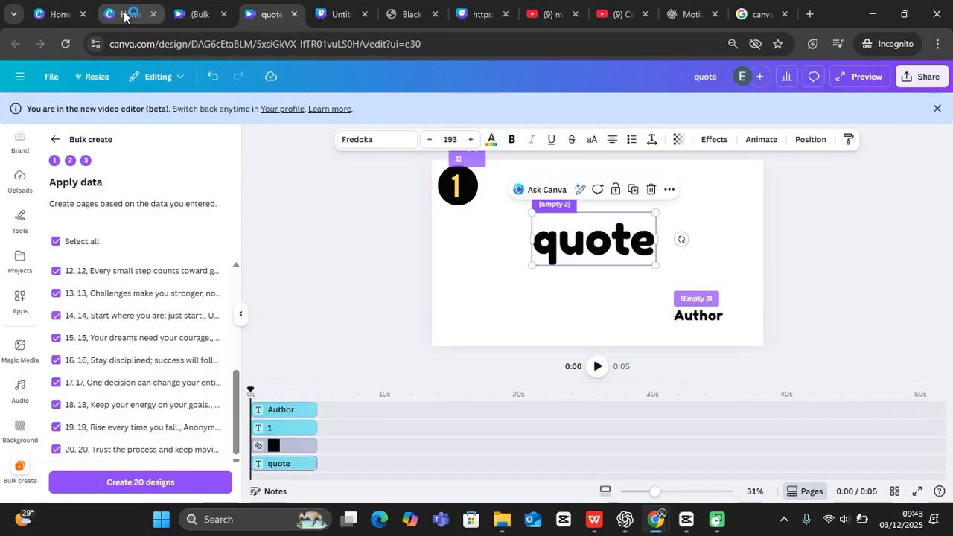
{"action": "left_click", "coordinate": [166, 18]}
{"action": "left_click", "coordinate": [197, 16]}
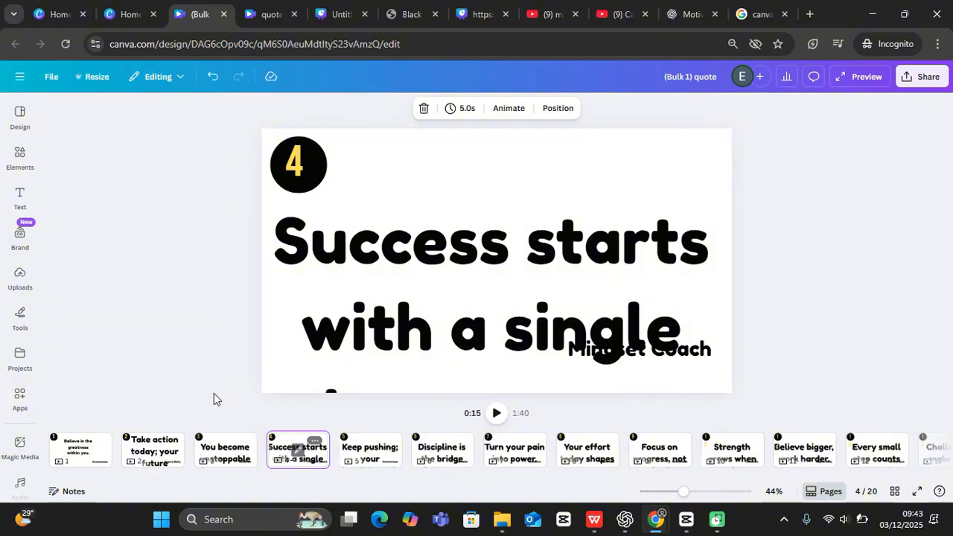
{"action": "left_click", "coordinate": [79, 447]}
{"action": "left_click", "coordinate": [427, 216]}
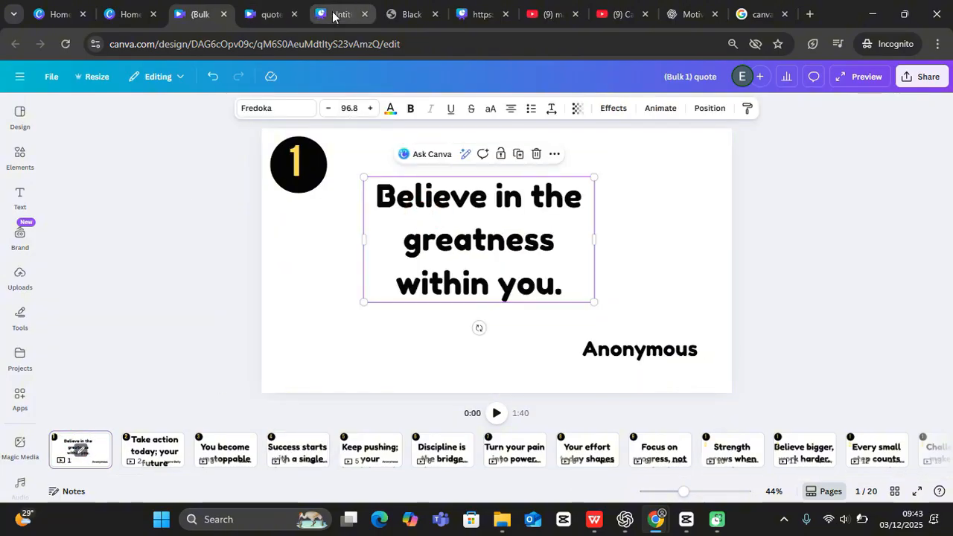
Step: Set the template quote placeholder to size 96, nudge it lower, and create 20 designs
{"action": "left_click", "coordinate": [268, 15]}
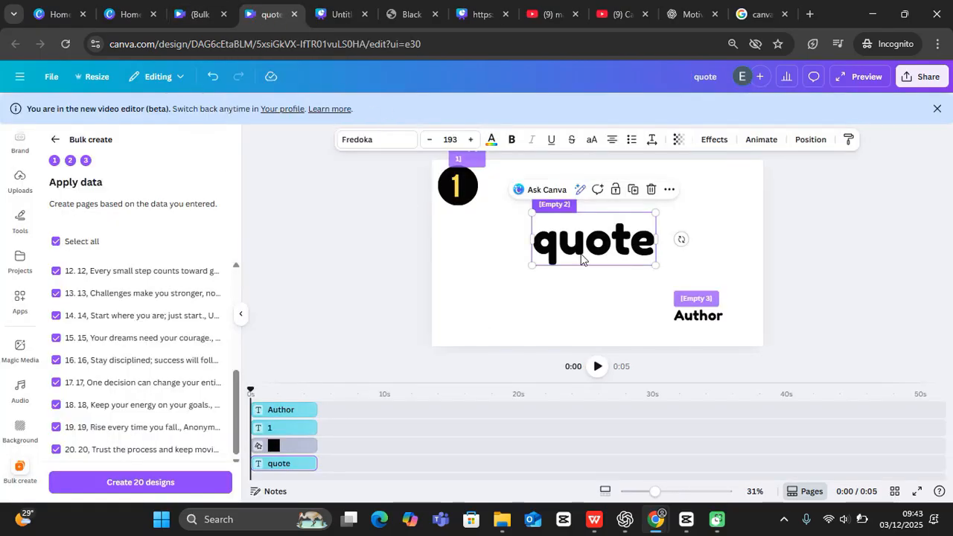
{"action": "left_click", "coordinate": [451, 139]}
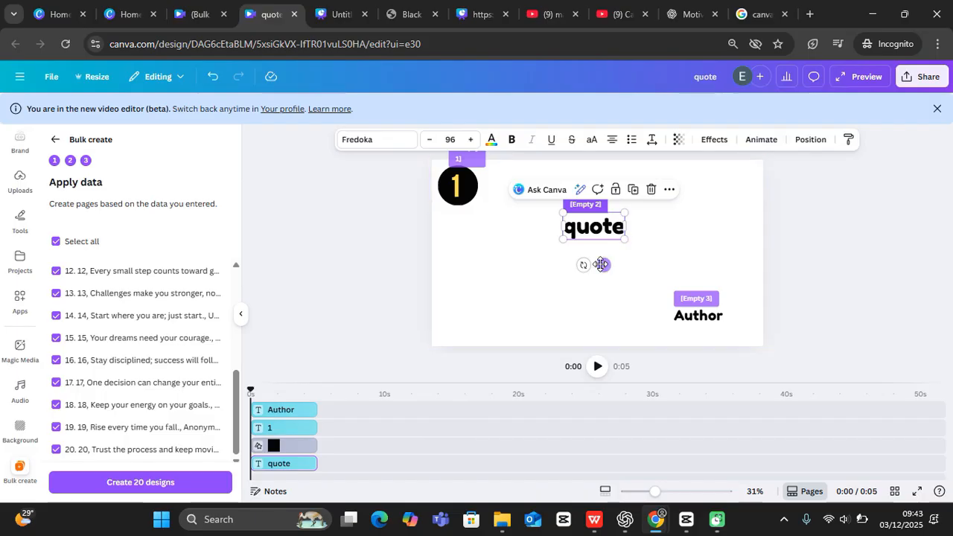
{"action": "left_click_drag", "start_coordinate": [602, 270], "coordinate": [597, 280]}
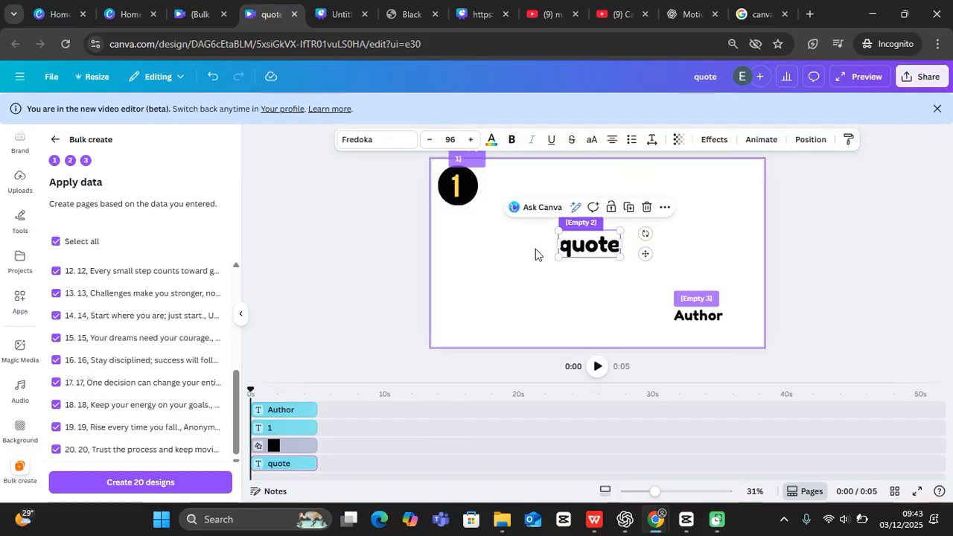
{"action": "left_click", "coordinate": [170, 486]}
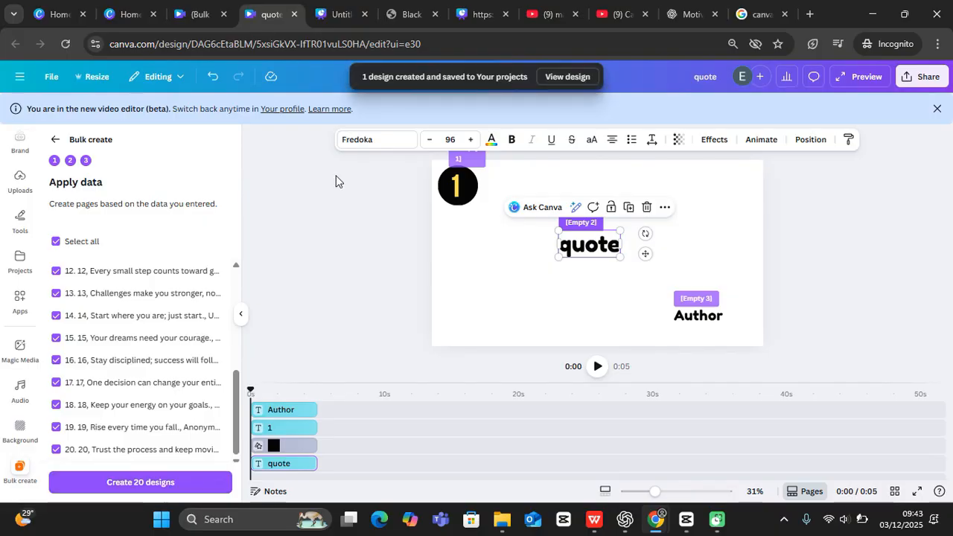
Step: Open the regenerated design and review pages 2 through 8 for fitting quotes
{"action": "left_click", "coordinate": [566, 78]}
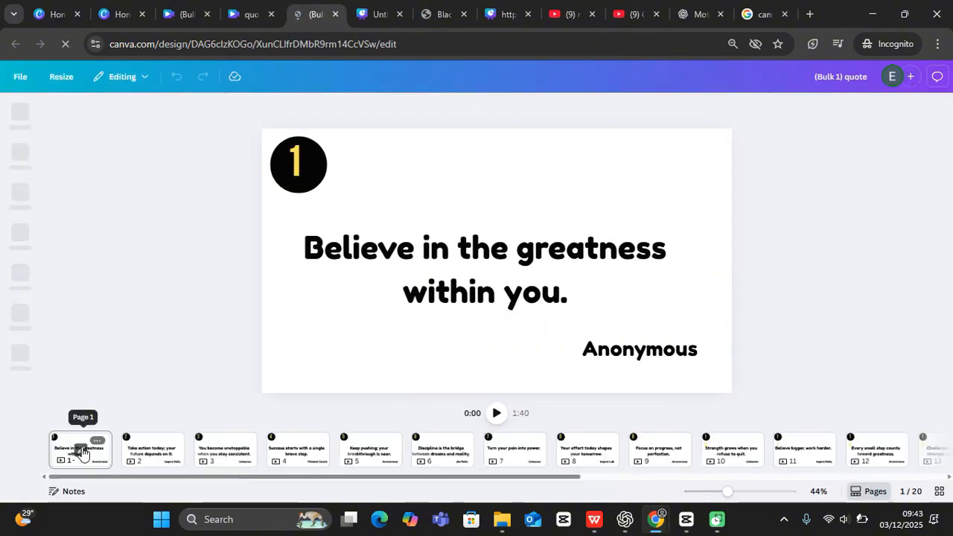
{"action": "left_click", "coordinate": [146, 458]}
{"action": "left_click", "coordinate": [221, 458]}
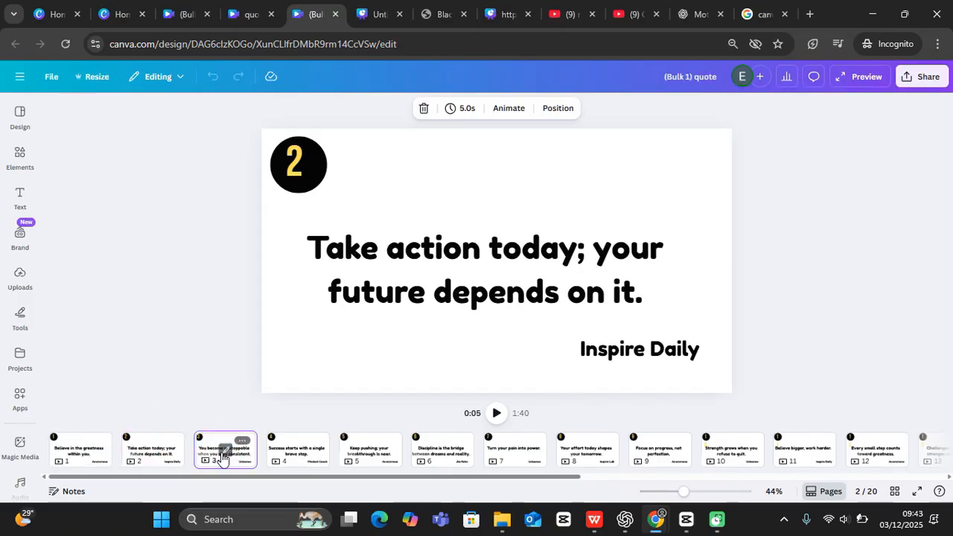
{"action": "left_click", "coordinate": [292, 457]}
{"action": "left_click", "coordinate": [372, 458]}
{"action": "left_click", "coordinate": [431, 453]}
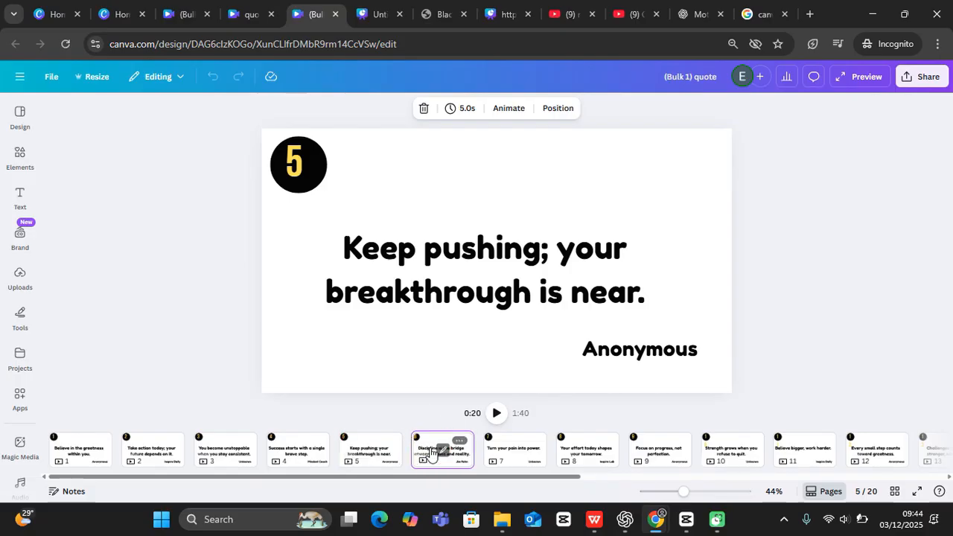
{"action": "left_click", "coordinate": [503, 456]}
{"action": "left_click", "coordinate": [574, 457]}
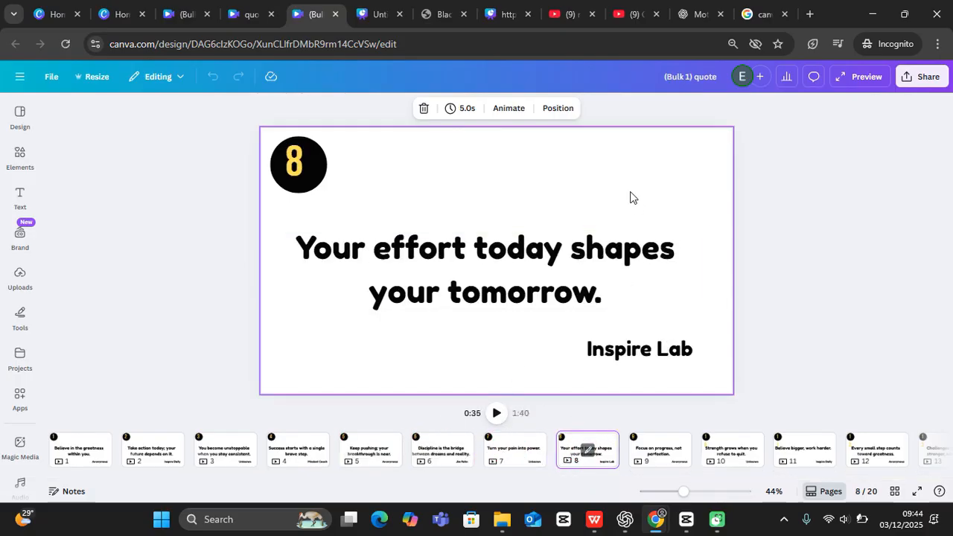
{"action": "left_click", "coordinate": [920, 75]}
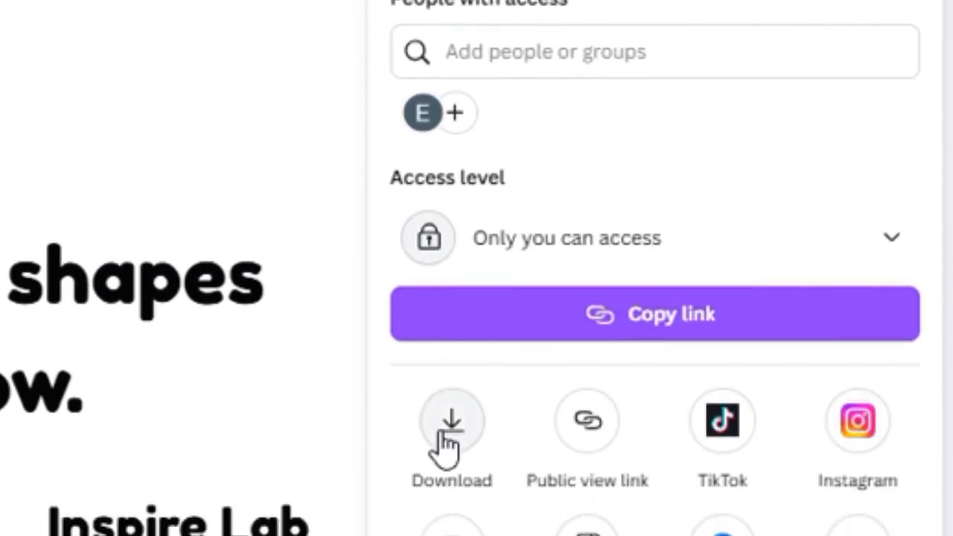
Step: Set Download to MP4 Video covering all pages 1–20
{"action": "left_click", "coordinate": [449, 440]}
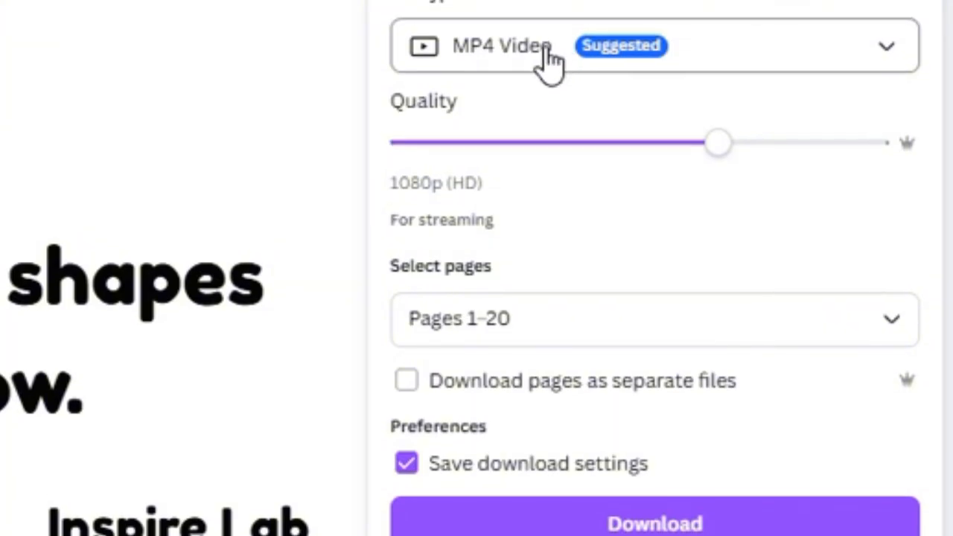
{"action": "left_click", "coordinate": [573, 293]}
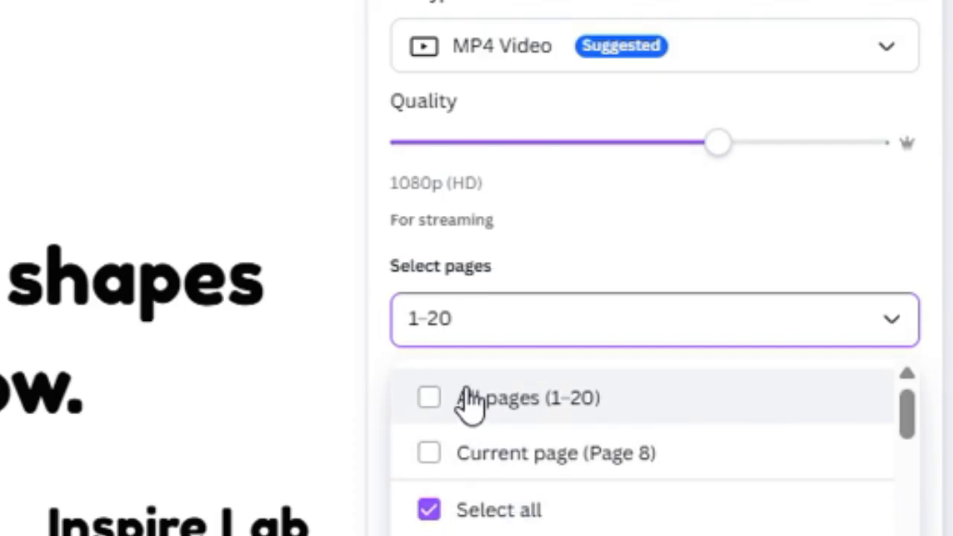
{"action": "left_click", "coordinate": [438, 400]}
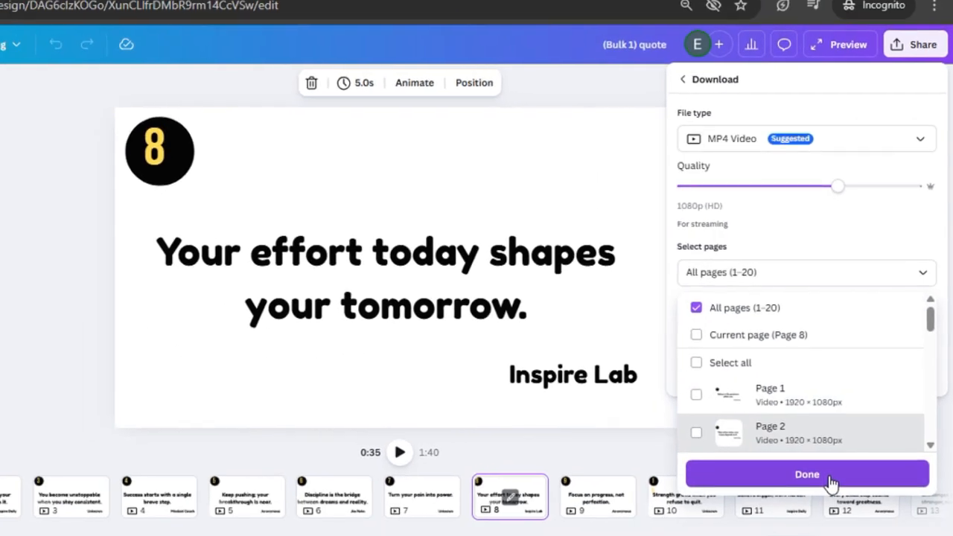
{"action": "left_click", "coordinate": [830, 480]}
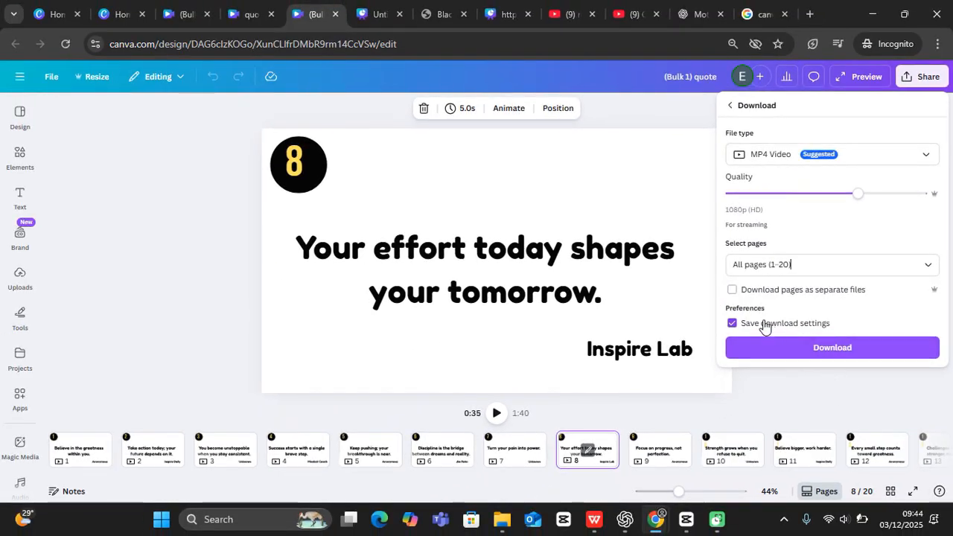